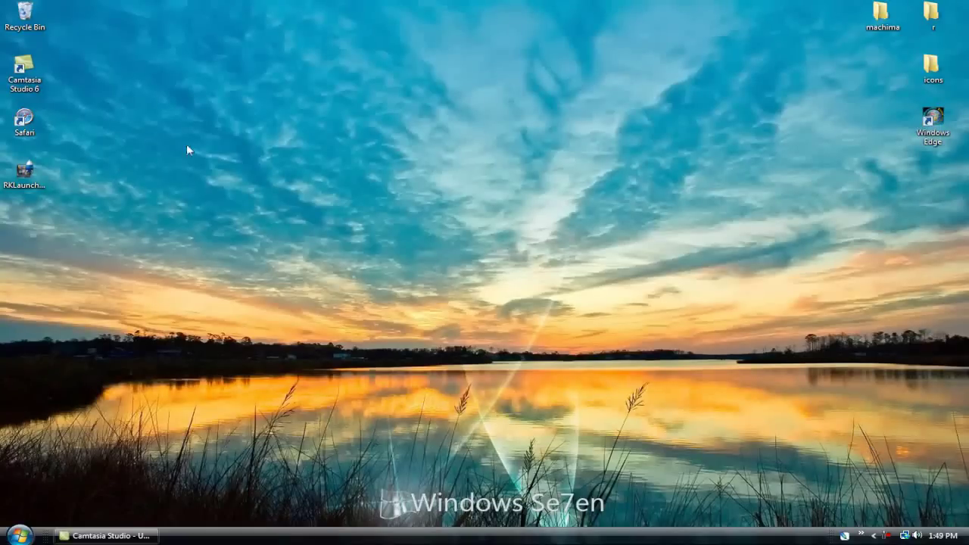
# Open Safari without making it the default browser, and resize and reposition its window within the desktop.
pyautogui.click(25, 125)
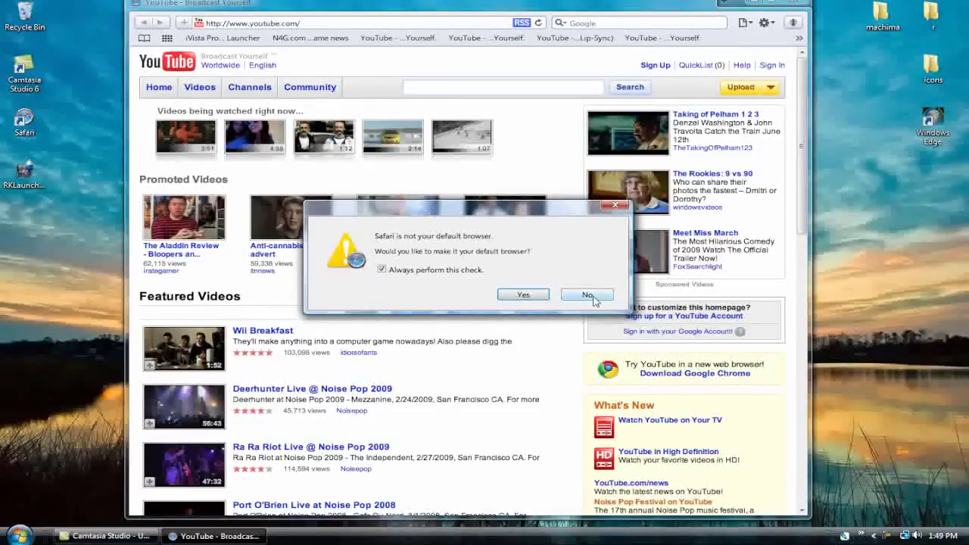
pyautogui.click(591, 296)
pyautogui.moveTo(807, 519); pyautogui.dragTo(892, 344)
pyautogui.moveTo(657, 12); pyautogui.dragTo(585, 77)
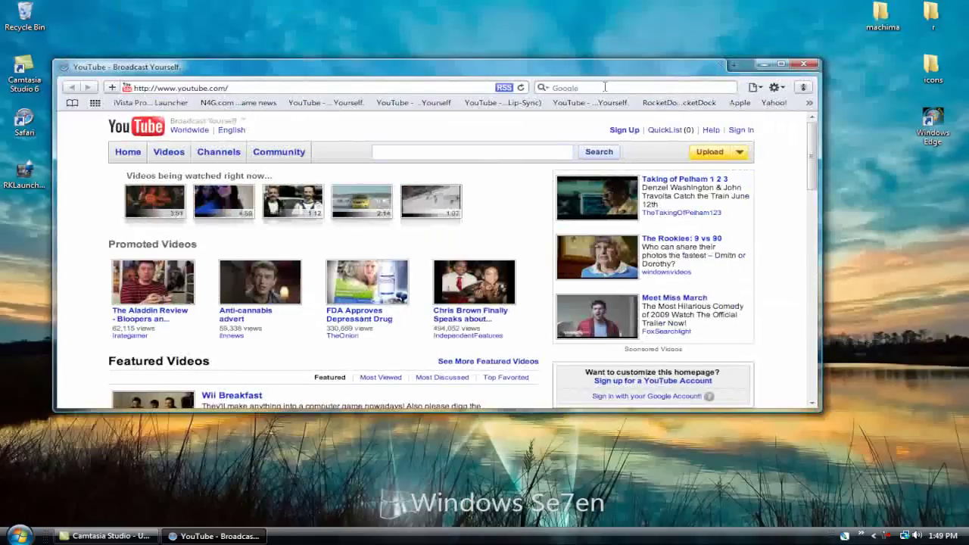
# Search Google for "Rk Launcher ivista" and open the iVista Project RK Launcher guide page.
pyautogui.click(605, 87)
pyautogui.write('R')
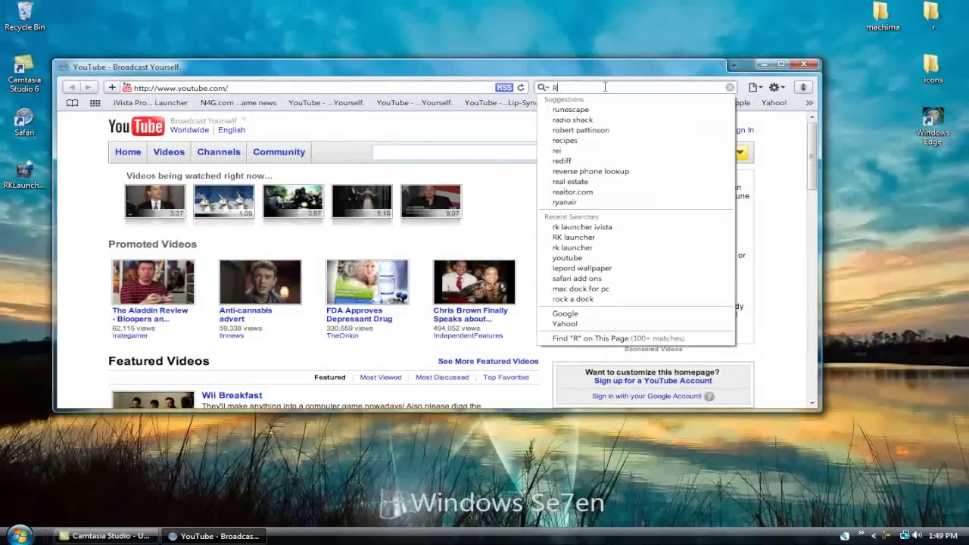
pyautogui.write('k Launche')
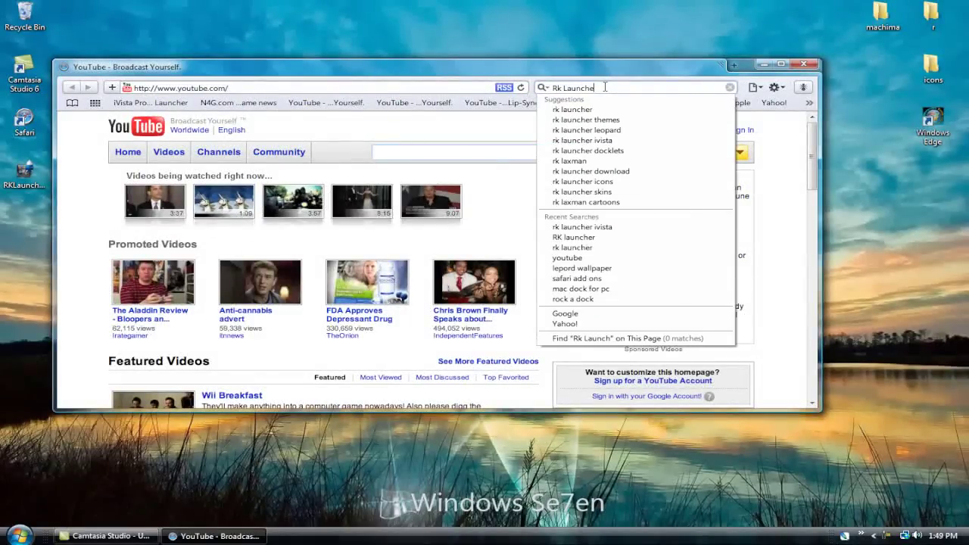
pyautogui.write('r i')
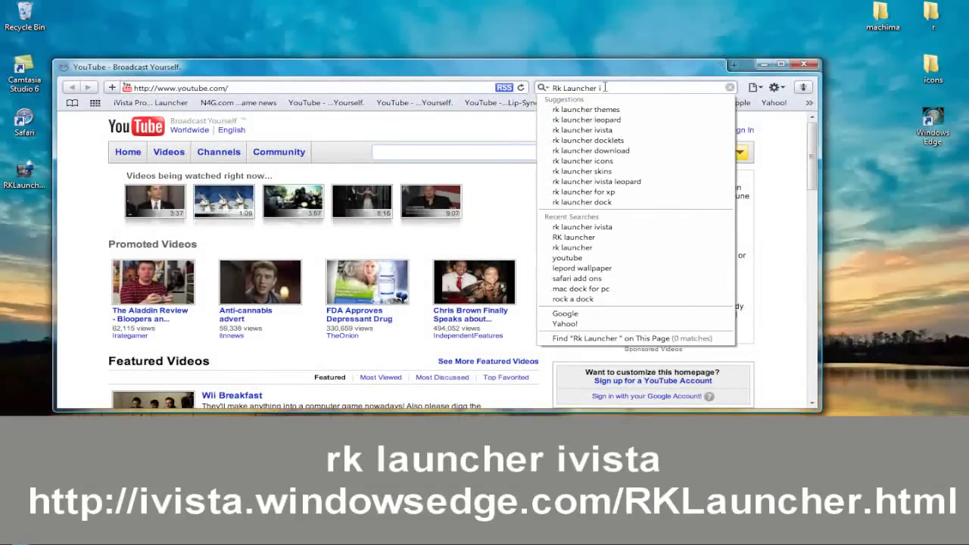
pyautogui.write('vista')
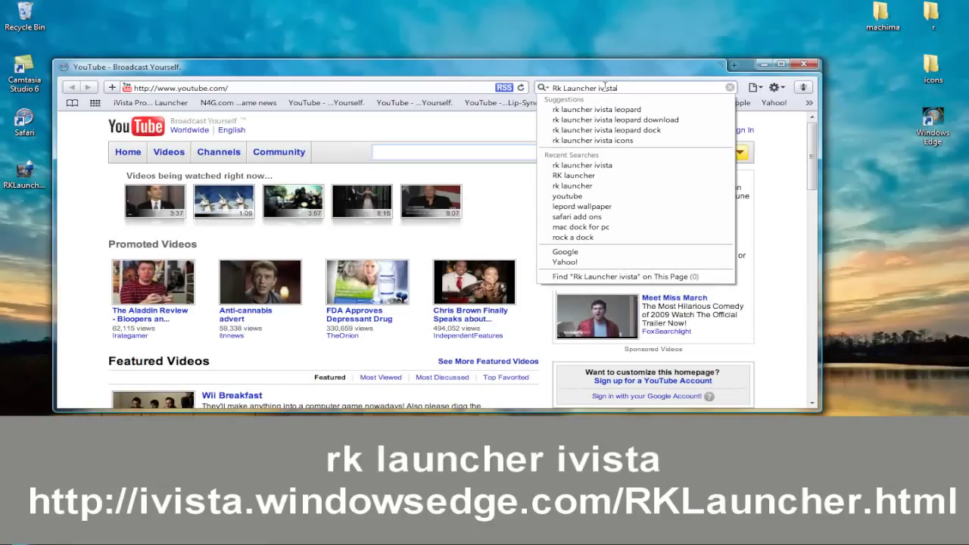
pyautogui.press('Return')
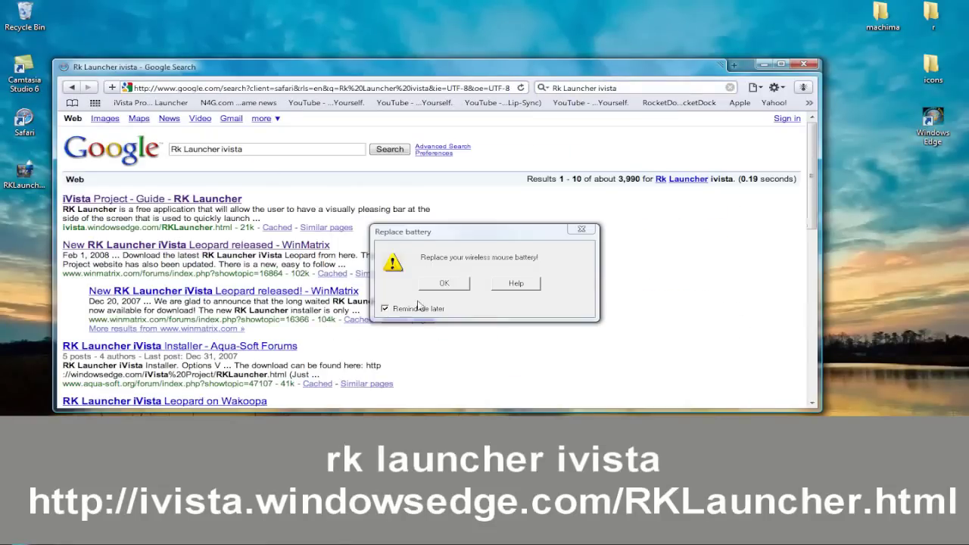
pyautogui.click(458, 283)
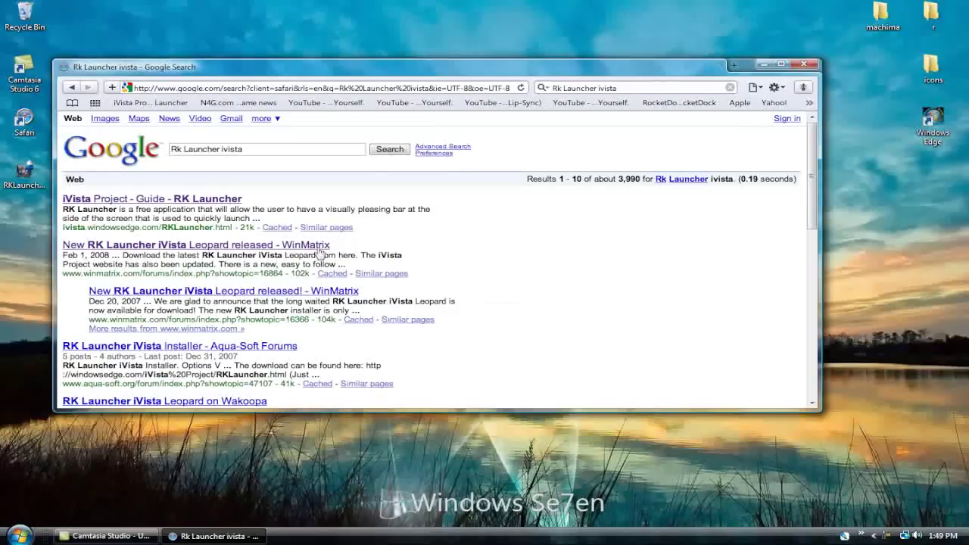
pyautogui.click(196, 199)
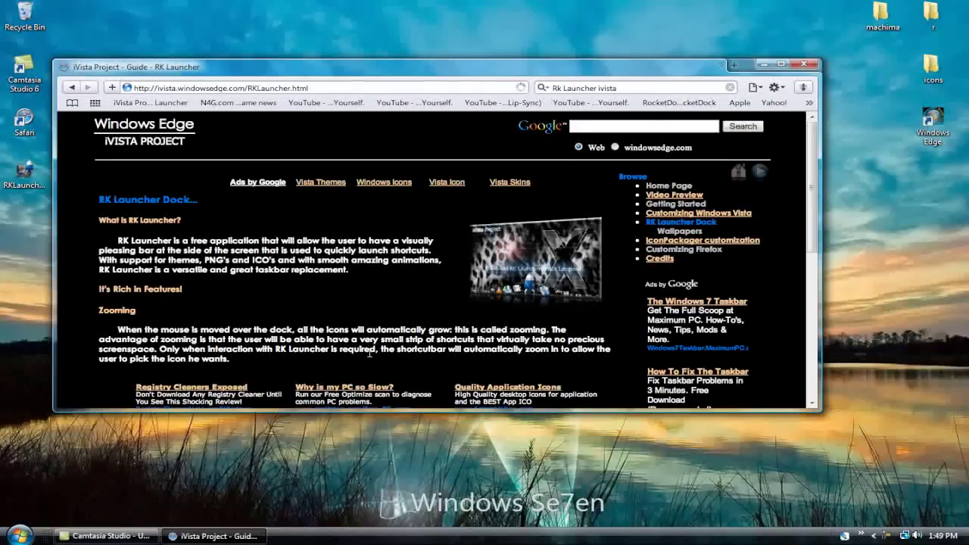
# Try to save the RKLauncher(x86).exe installer from the guide page to the Desktop, and close the browser windows.
pyautogui.click(509, 246)
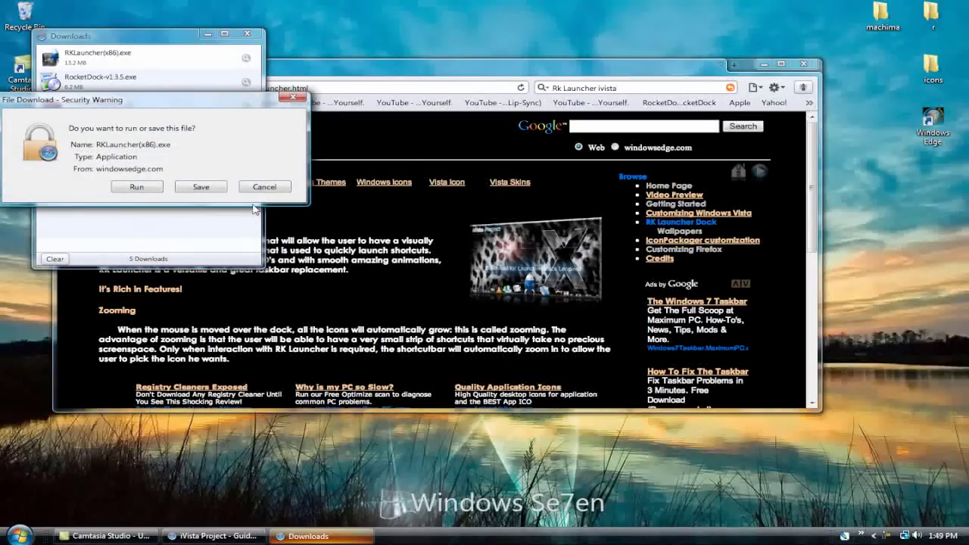
pyautogui.click(200, 187)
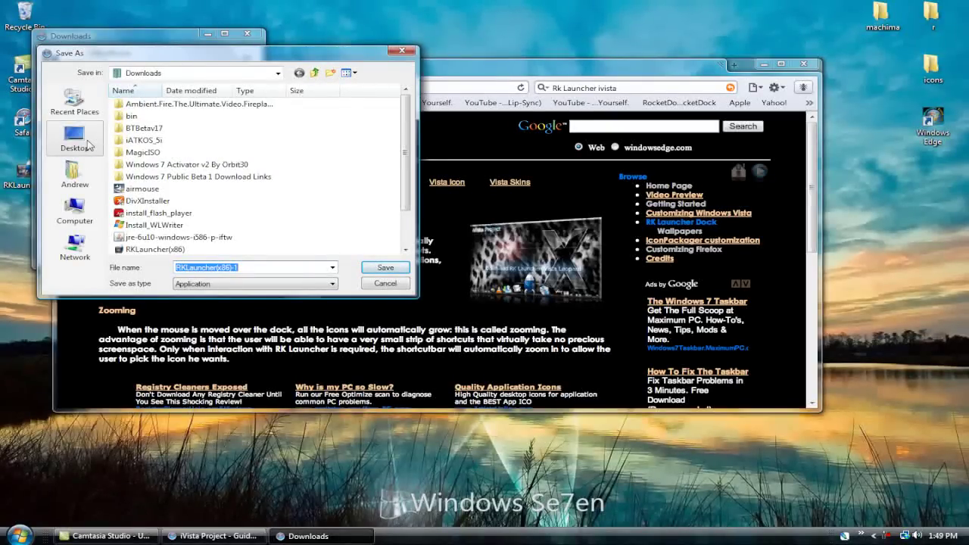
pyautogui.click(90, 146)
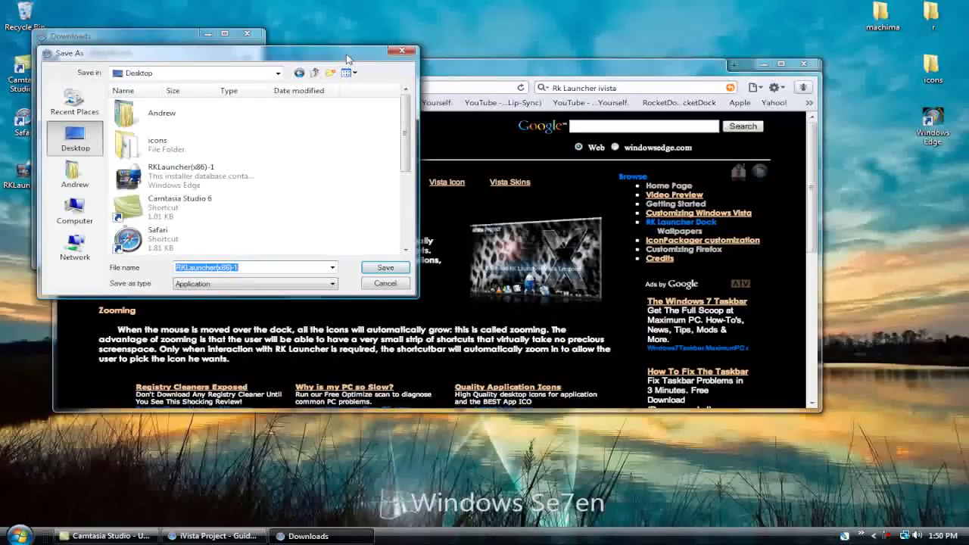
pyautogui.click(401, 51)
pyautogui.click(246, 33)
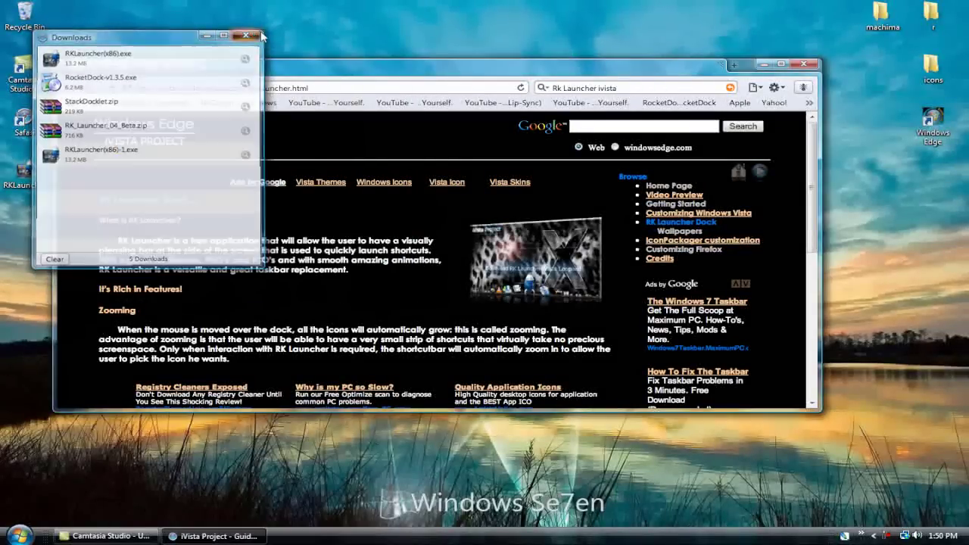
pyautogui.click(800, 65)
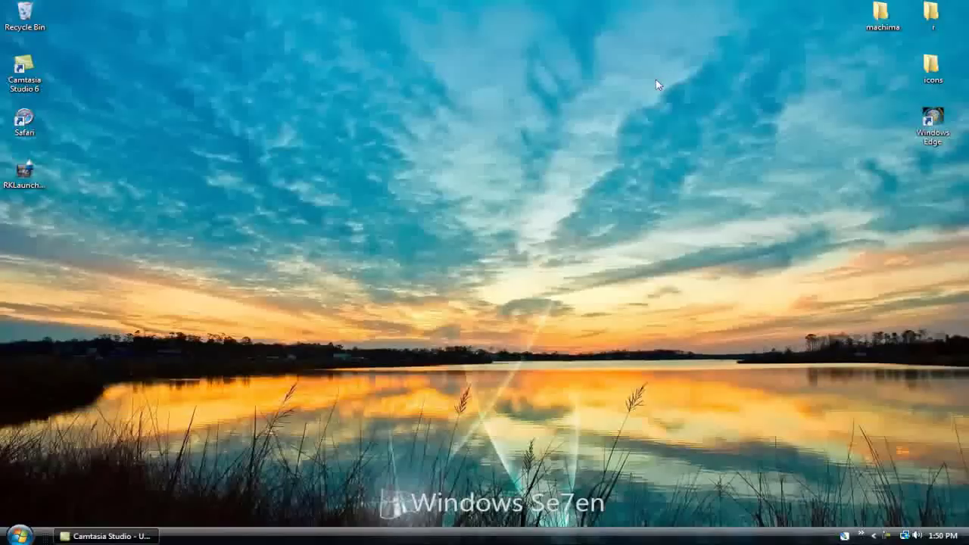
# Move the RKLauncher(x86)-1 installer toward the middle of the desktop and run it despite the unverified publisher.
pyautogui.moveTo(34, 182); pyautogui.dragTo(337, 182)
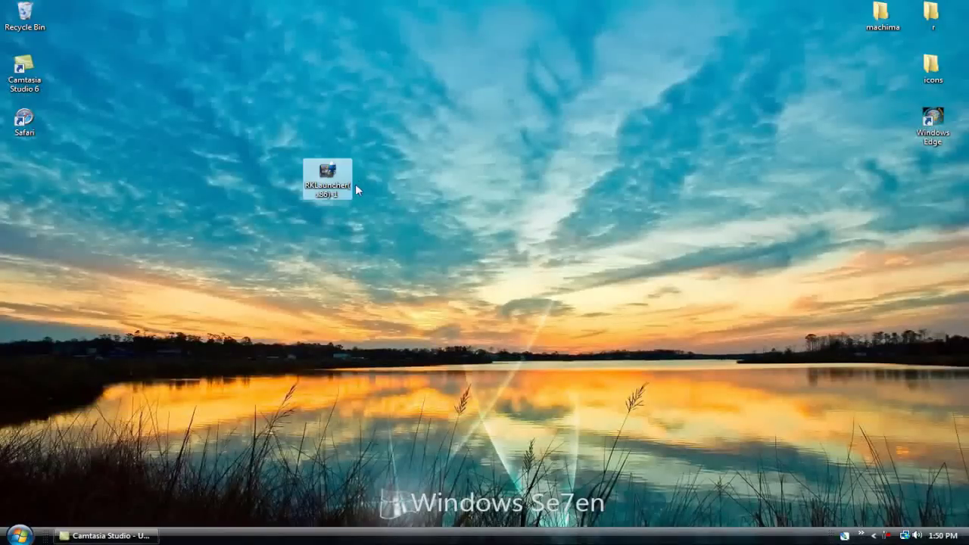
pyautogui.doubleClick(322, 181)
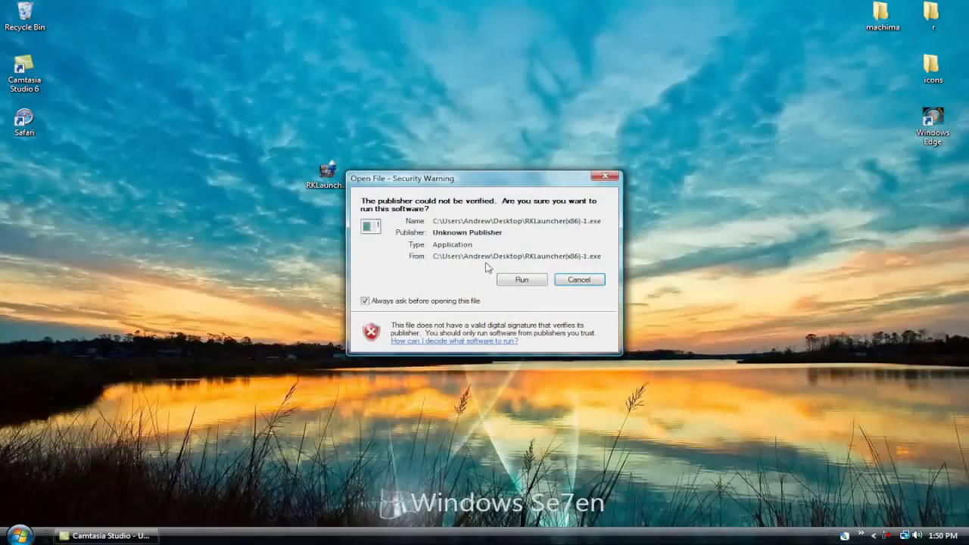
pyautogui.click(522, 281)
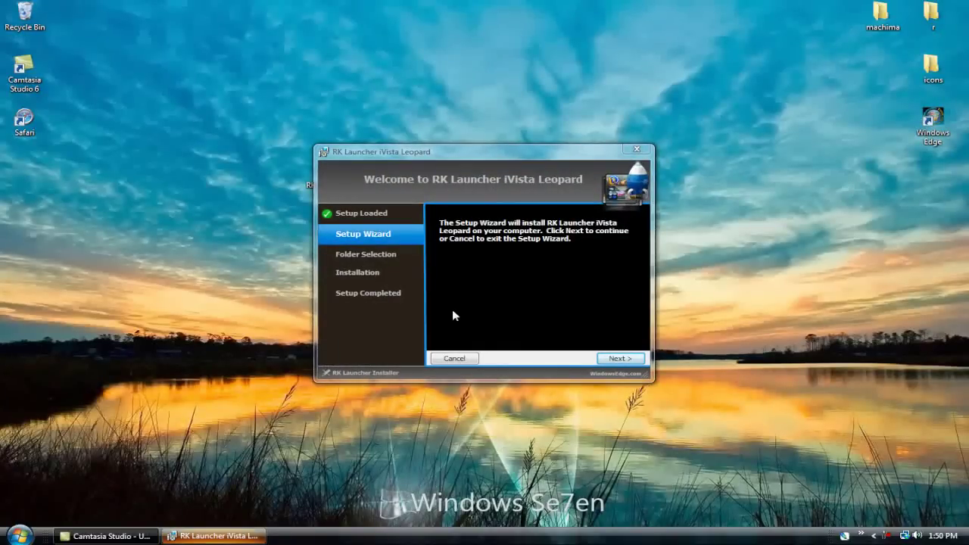
# Configure the setup to create only Desktop and Start Menu shortcuts, with Start with Windows turned off.
pyautogui.click(617, 358)
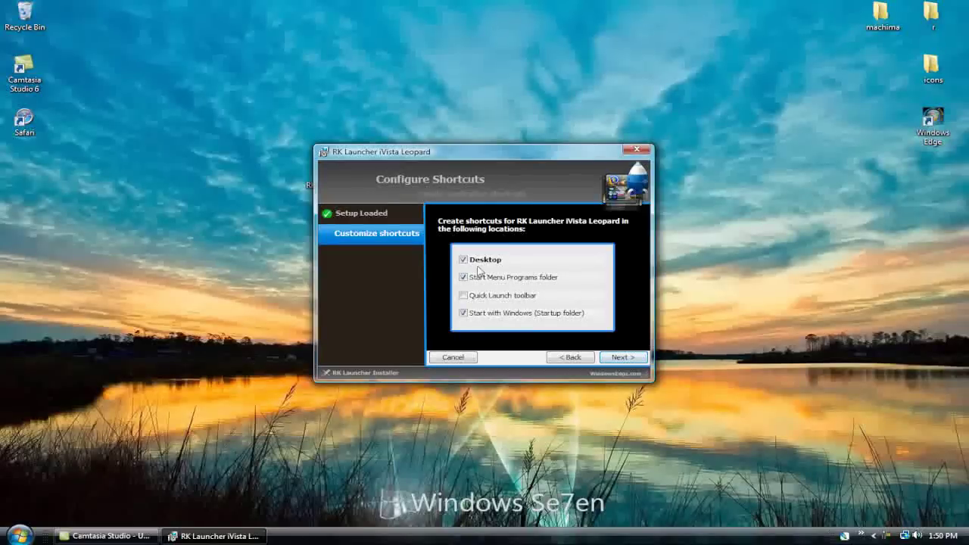
pyautogui.click(472, 316)
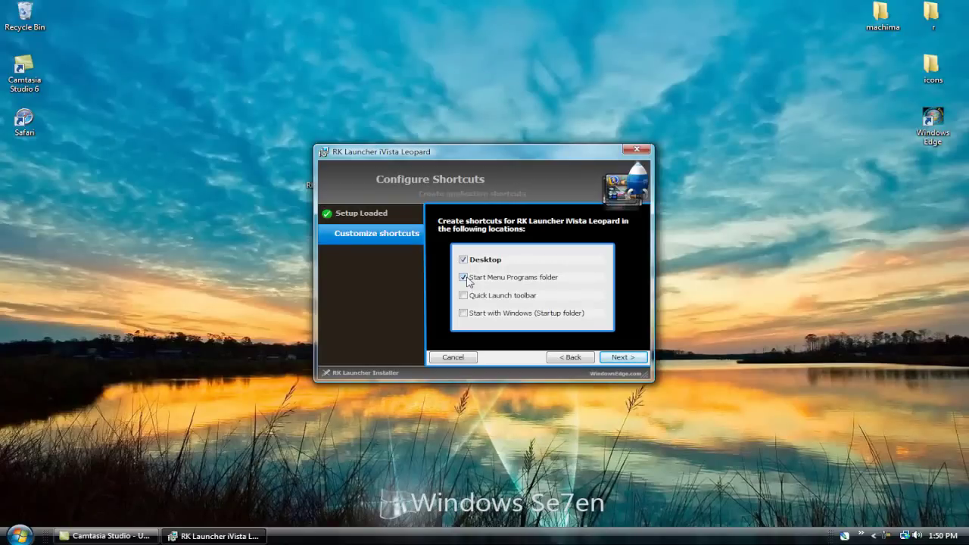
pyautogui.click(622, 359)
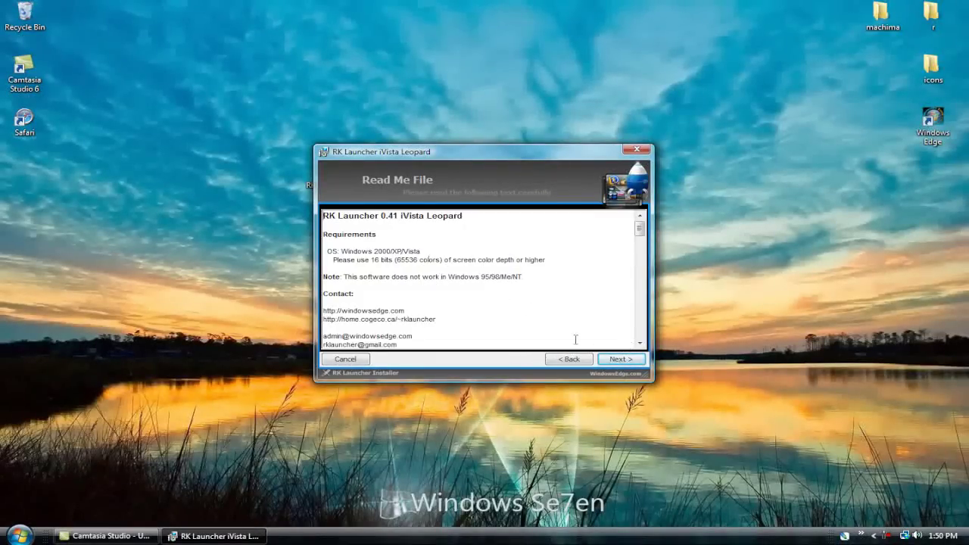
# Continue past the read me file and accept the terms of the End-User License Agreement.
pyautogui.click(620, 359)
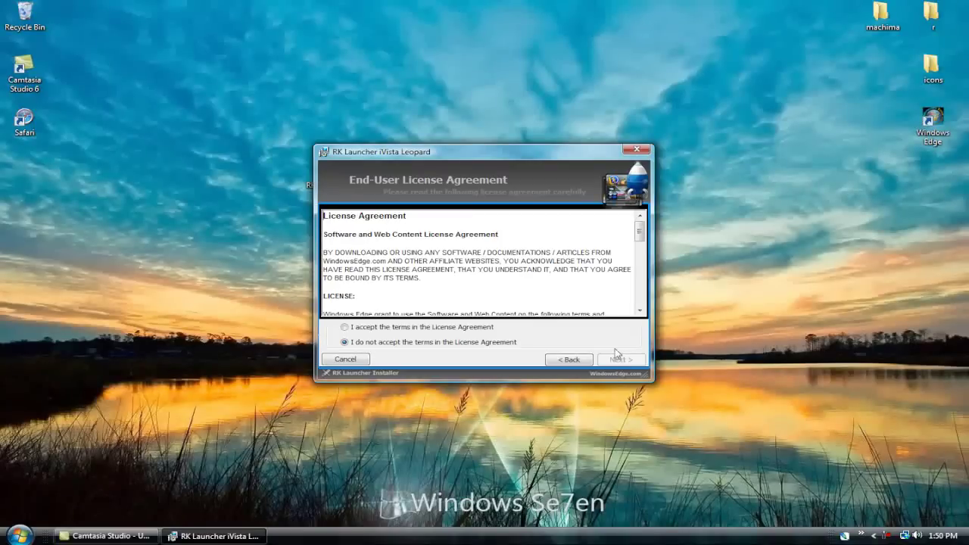
pyautogui.click(405, 328)
pyautogui.click(615, 360)
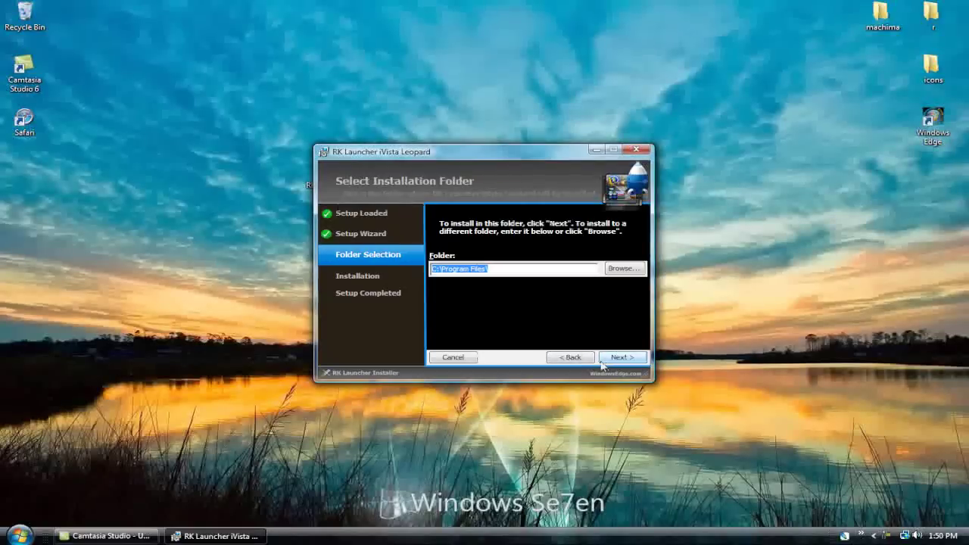
# Install RK Launcher iVista Leopard in C:\Program Files\ and finish the setup with the option to launch it enabled.
pyautogui.click(632, 361)
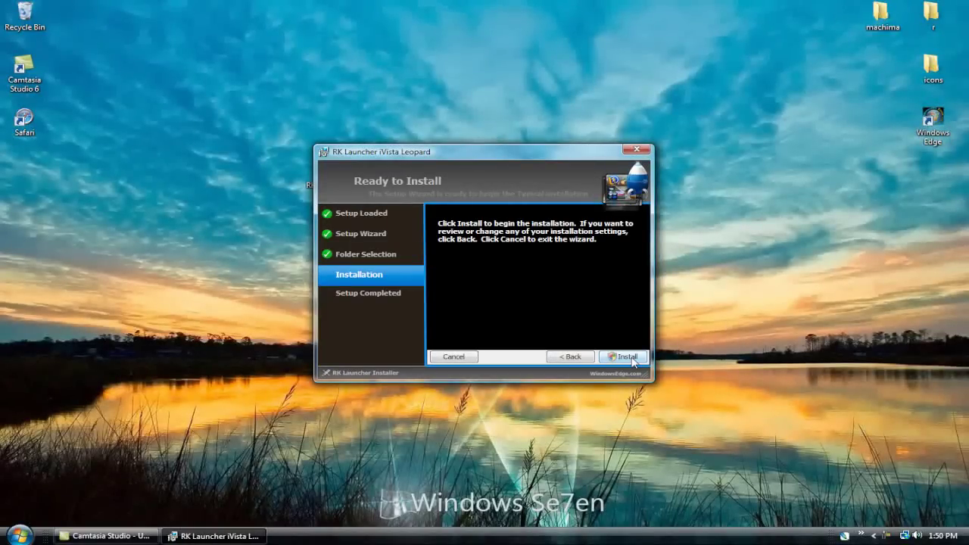
pyautogui.click(626, 357)
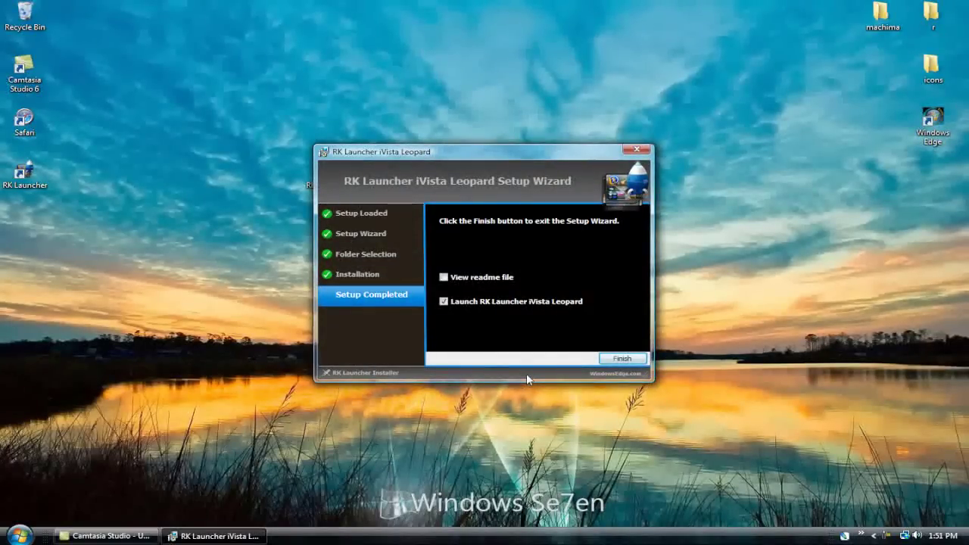
pyautogui.moveTo(552, 236); pyautogui.dragTo(727, 544)
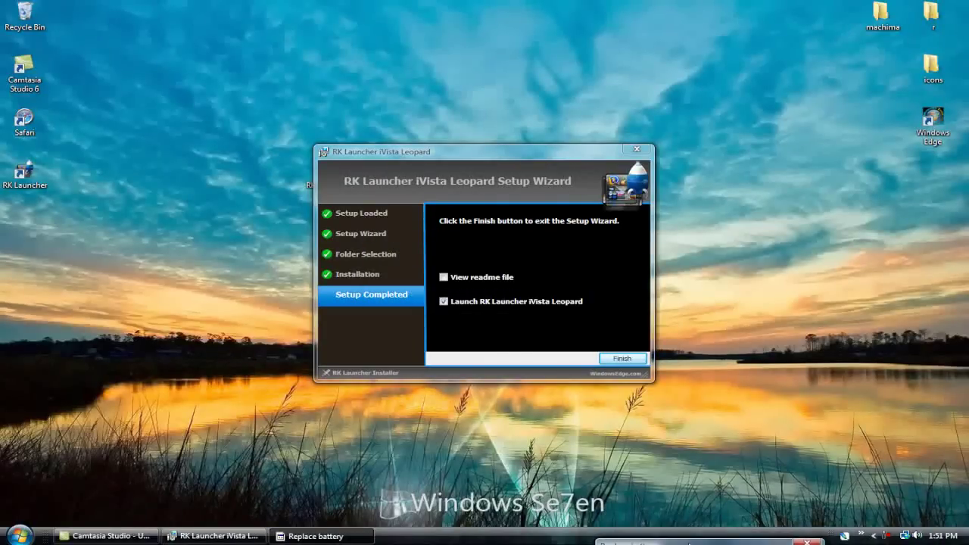
pyautogui.click(619, 358)
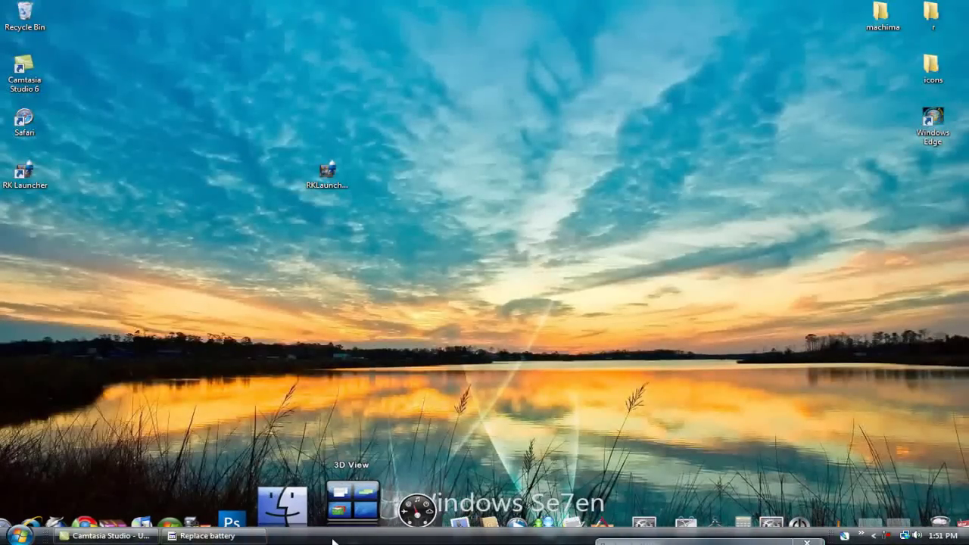
# Turn on auto-hide for the Windows taskbar and dismiss the mouse battery reminder.
pyautogui.rightClick(330, 539)
pyautogui.click(345, 528)
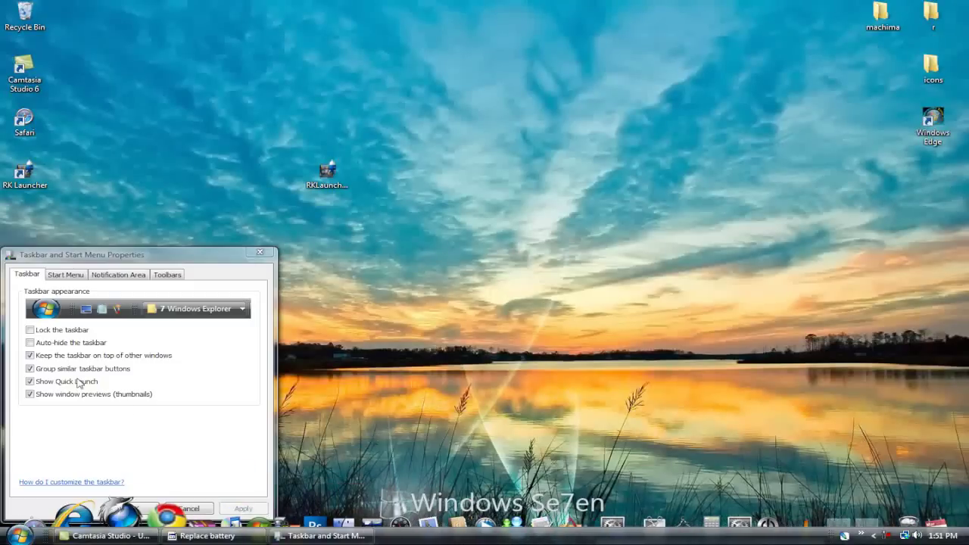
pyautogui.click(29, 342)
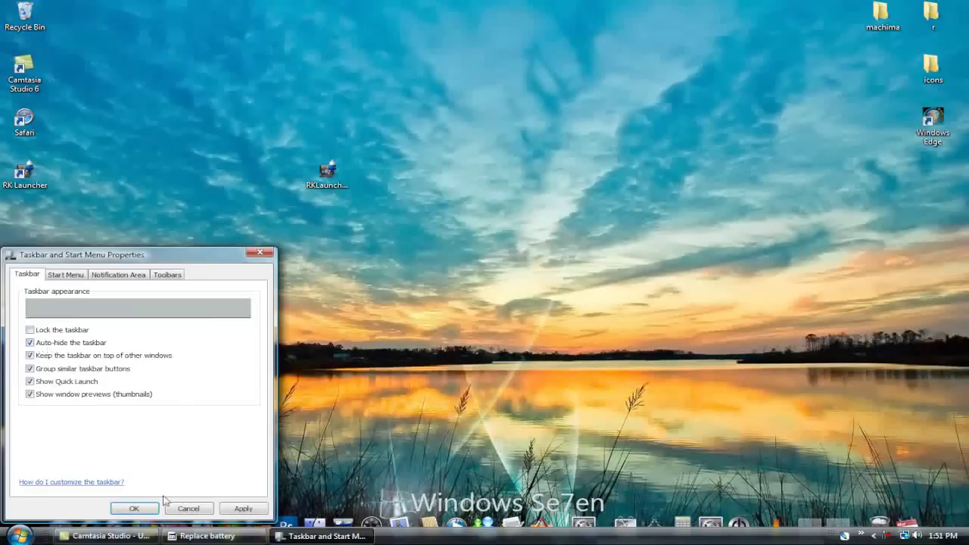
pyautogui.click(230, 506)
pyautogui.click(133, 508)
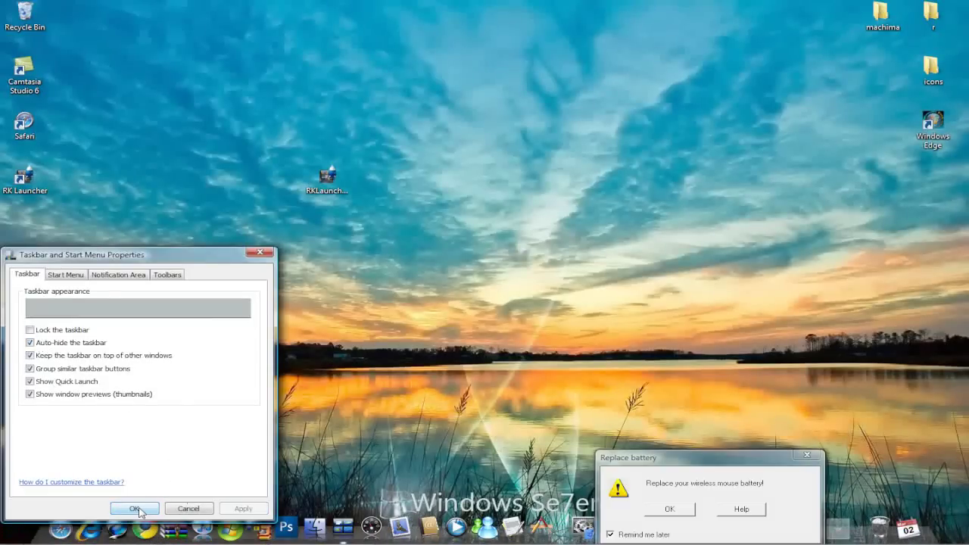
pyautogui.moveTo(673, 460); pyautogui.dragTo(583, 5)
pyautogui.click(728, 3)
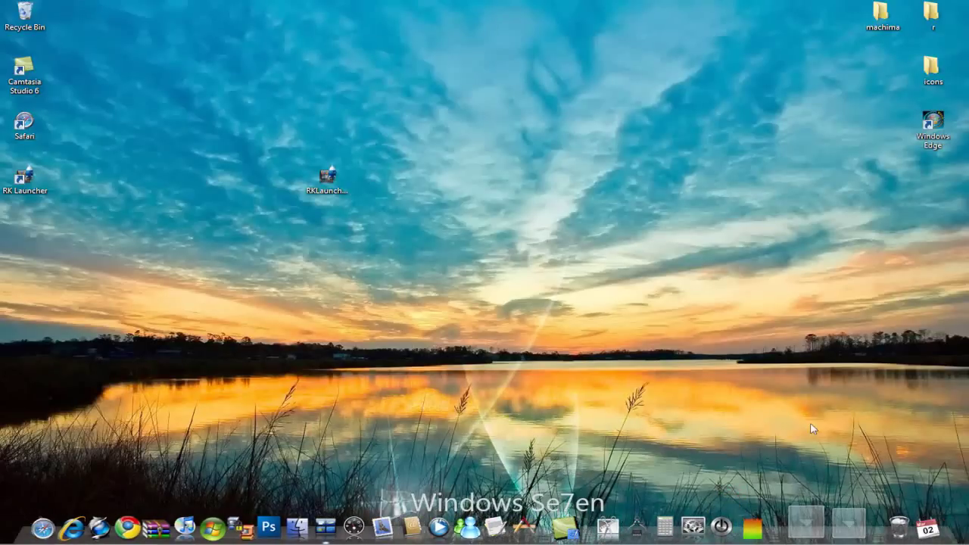
# Expand and collapse the two icons stacks in the dock to compare their fan and grid layouts.
pyautogui.click(812, 521)
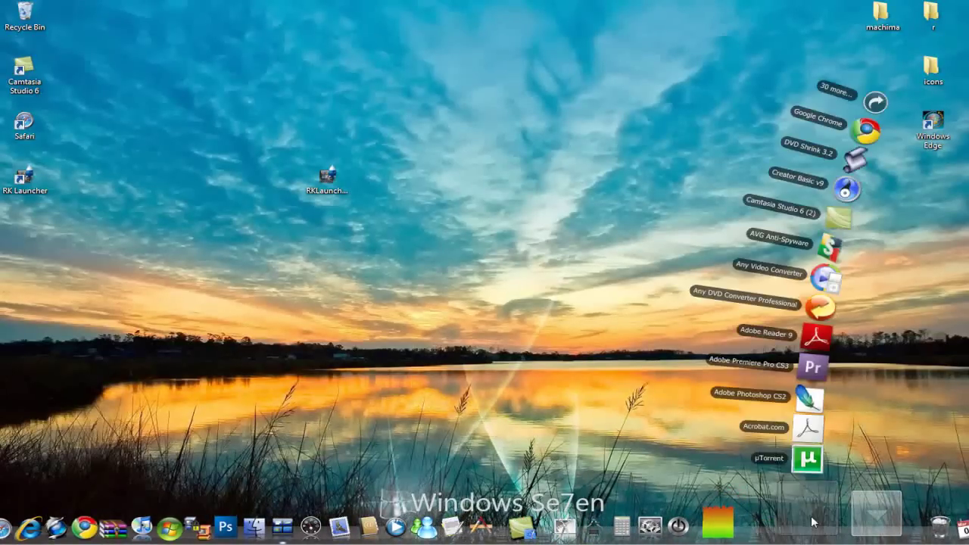
pyautogui.click(811, 521)
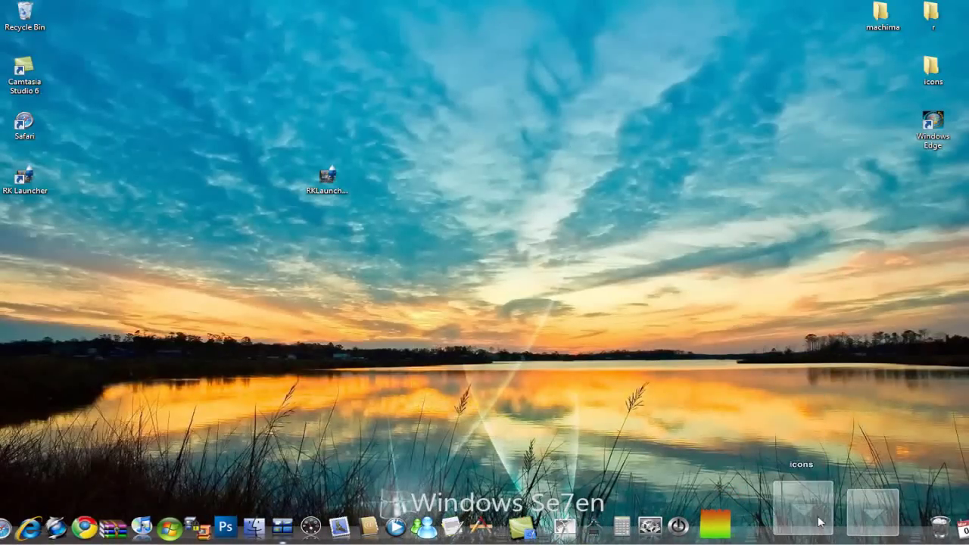
pyautogui.click(842, 520)
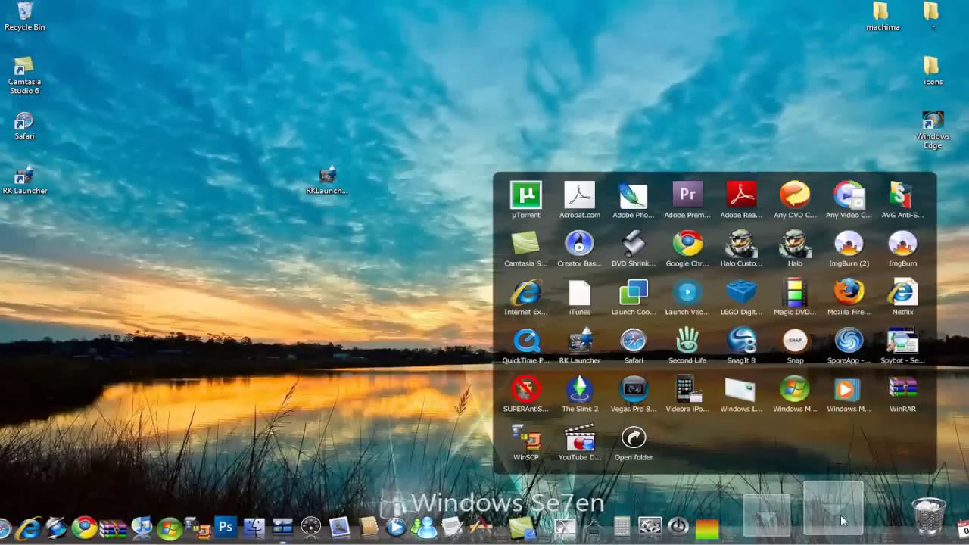
pyautogui.click(842, 520)
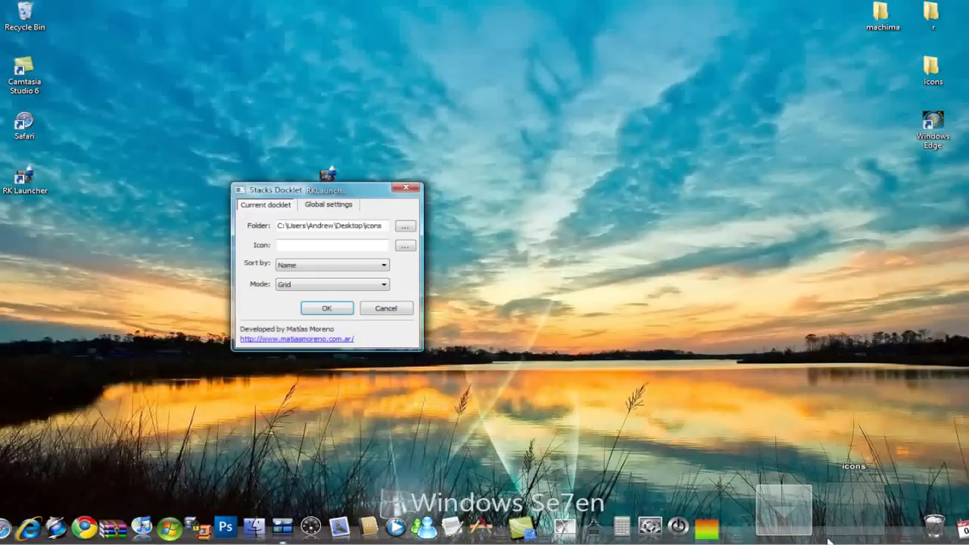
# Set the icons stack's display mode to Grid and confirm the docklet settings.
pyautogui.click(354, 286)
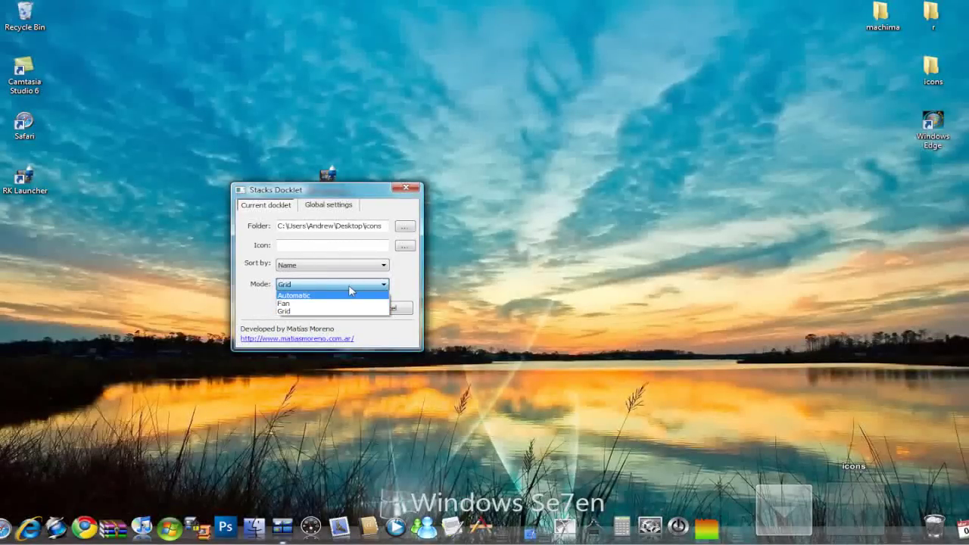
pyautogui.click(326, 310)
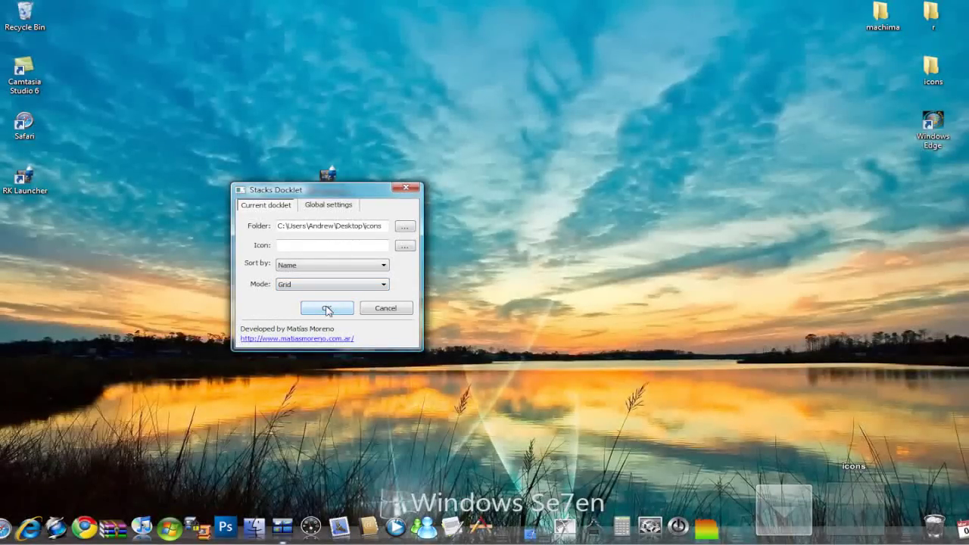
pyautogui.click(327, 309)
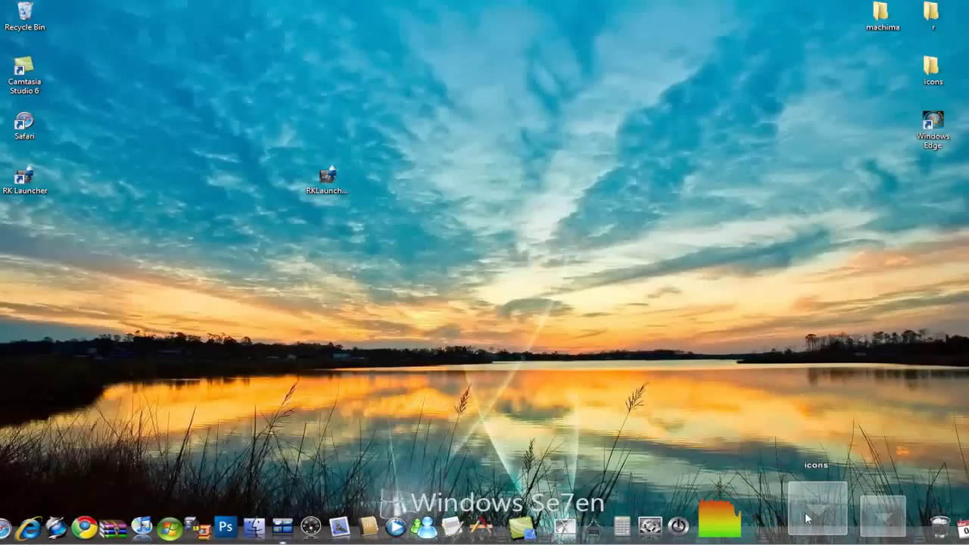
# Expand and collapse the icons stack in the dock, and preview the open windows with 3D View.
pyautogui.click(807, 517)
pyautogui.click(833, 519)
pyautogui.click(848, 519)
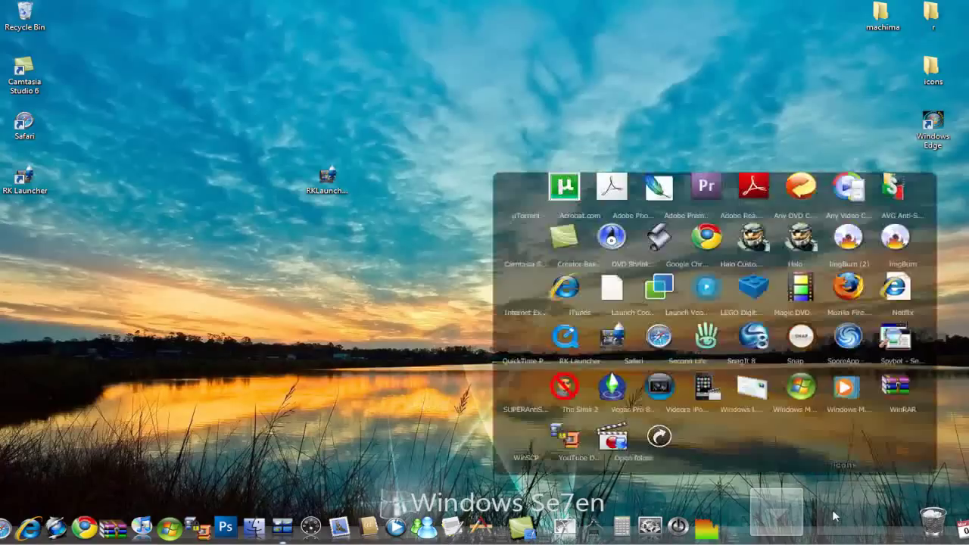
pyautogui.click(832, 516)
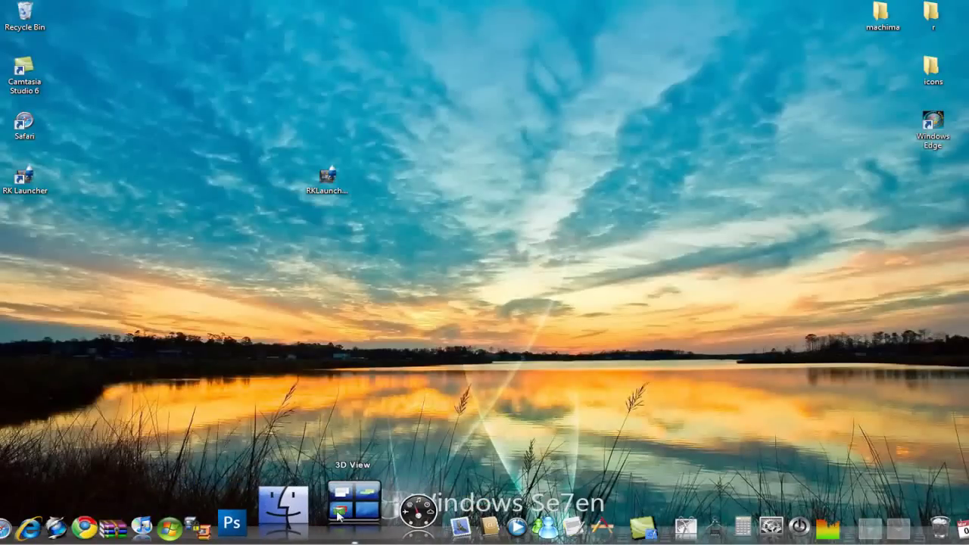
pyautogui.click(339, 515)
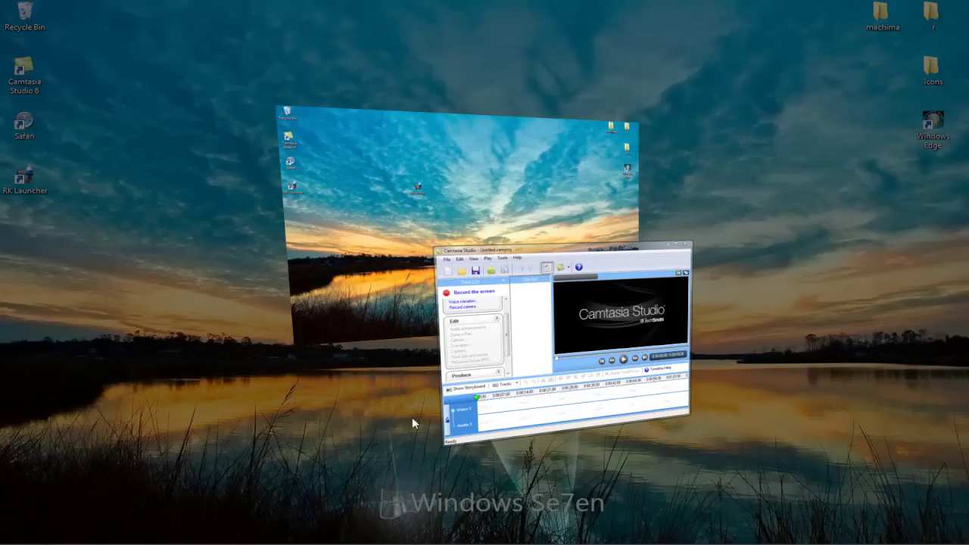
pyautogui.click(412, 417)
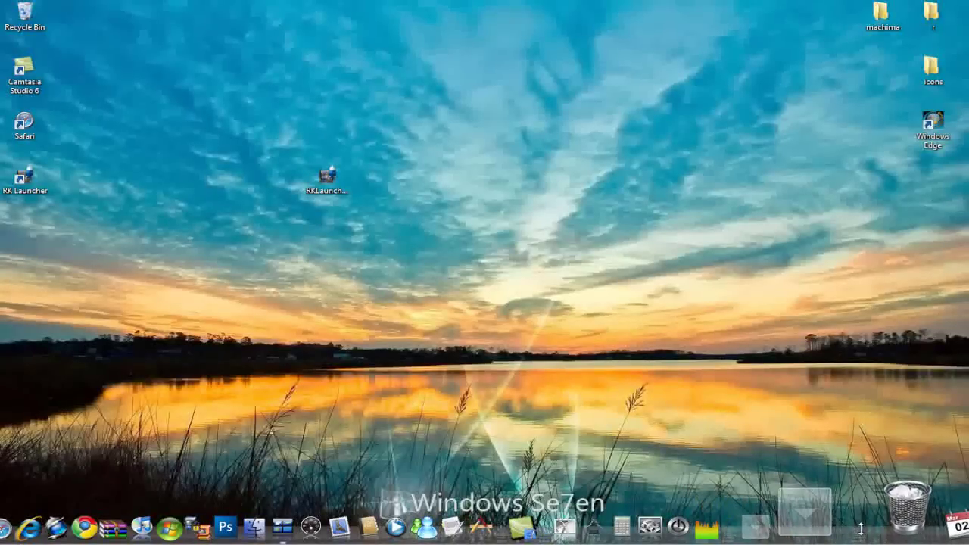
# In the RK Launcher settings, set the dock size to 43 pixels and the magnification to 90 pixels.
pyautogui.rightClick(860, 529)
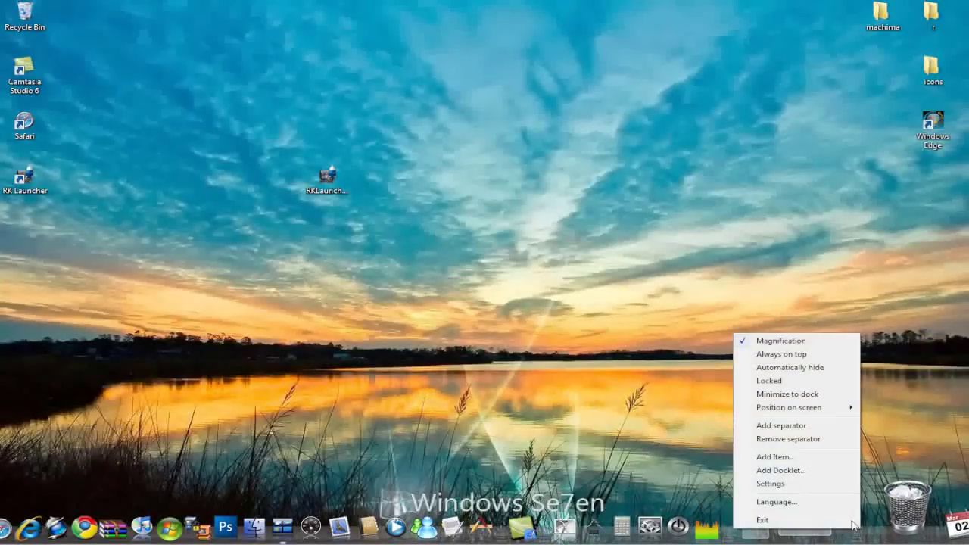
pyautogui.click(811, 484)
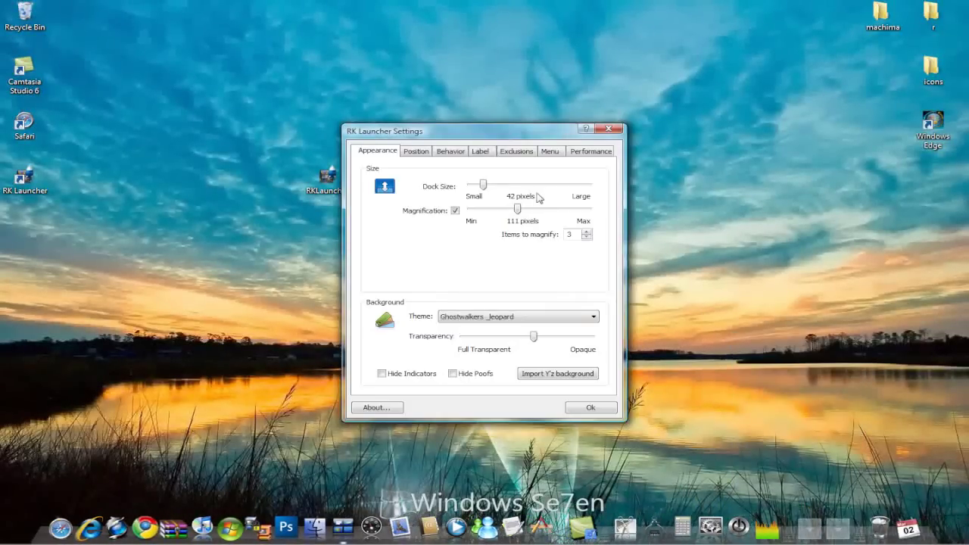
pyautogui.moveTo(483, 185); pyautogui.dragTo(612, 182)
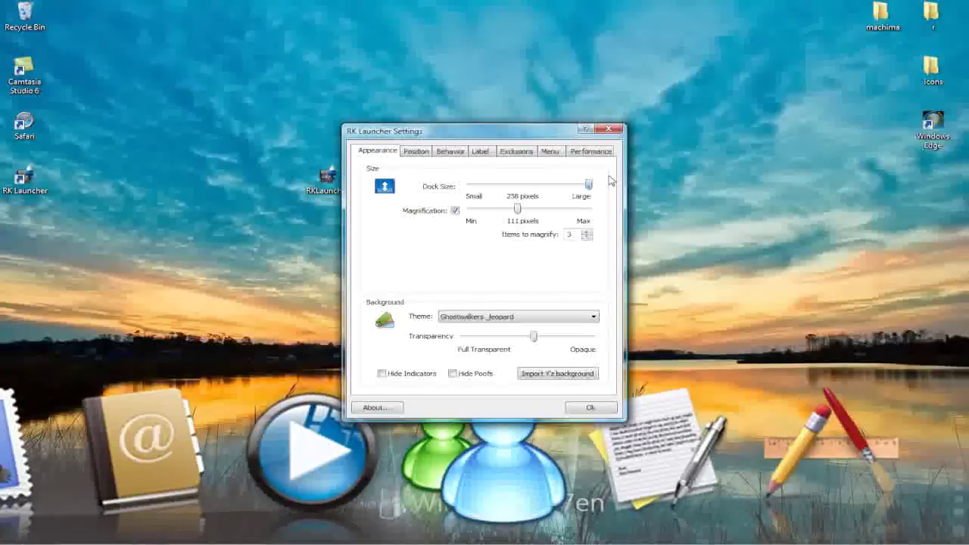
pyautogui.moveTo(530, 192); pyautogui.dragTo(487, 200)
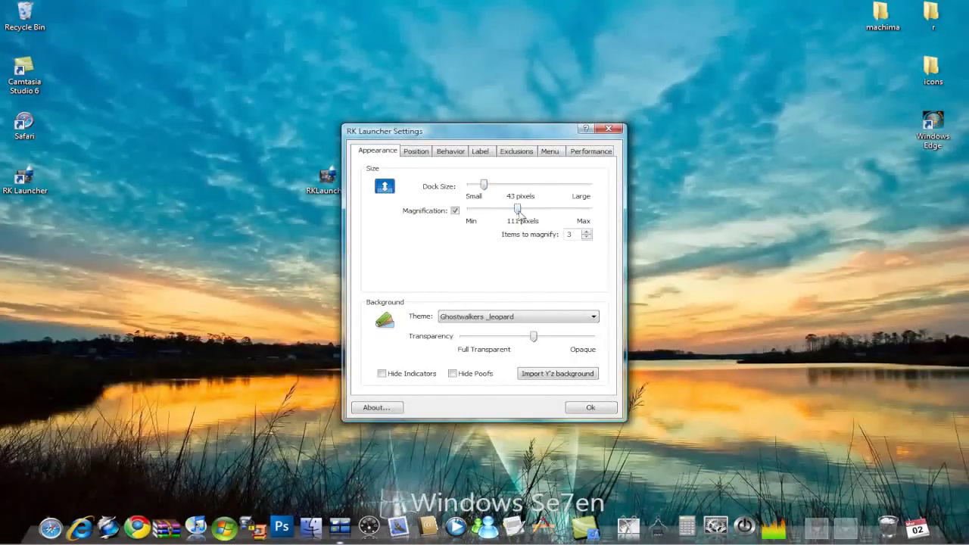
pyautogui.moveTo(519, 215); pyautogui.dragTo(560, 219)
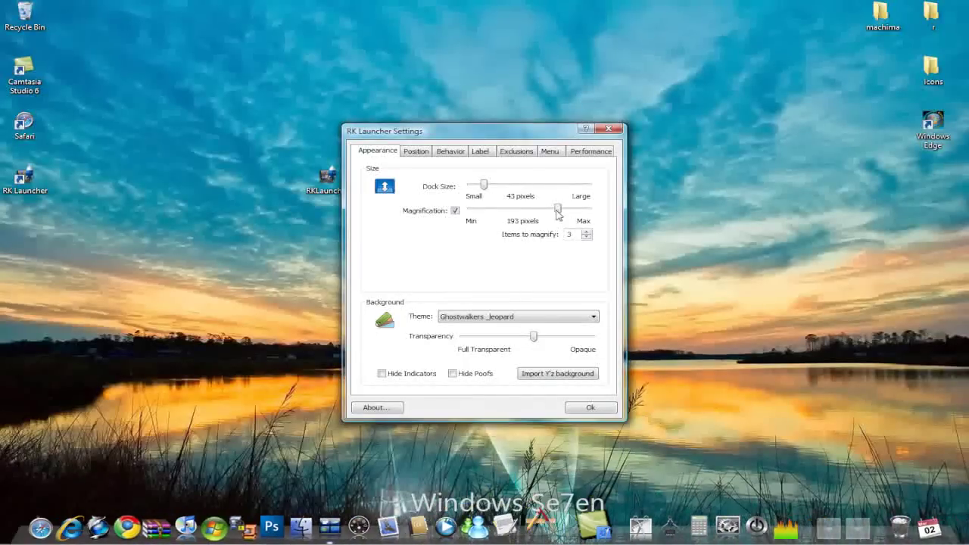
pyautogui.moveTo(558, 215); pyautogui.dragTo(507, 215)
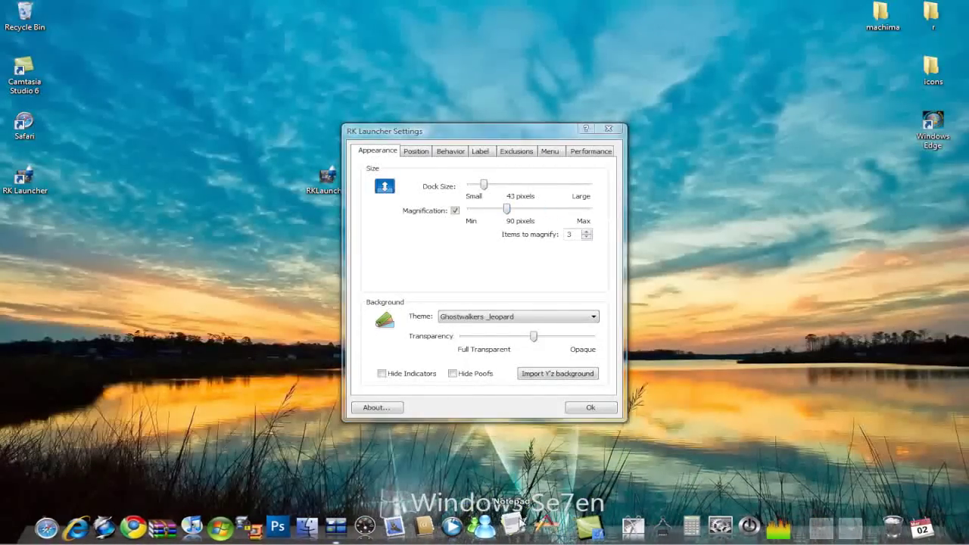
# Try the Venom Leopard and Leopard 2-D background themes on the dock, and switch back to Ghostwalkers _leopard.
pyautogui.click(530, 316)
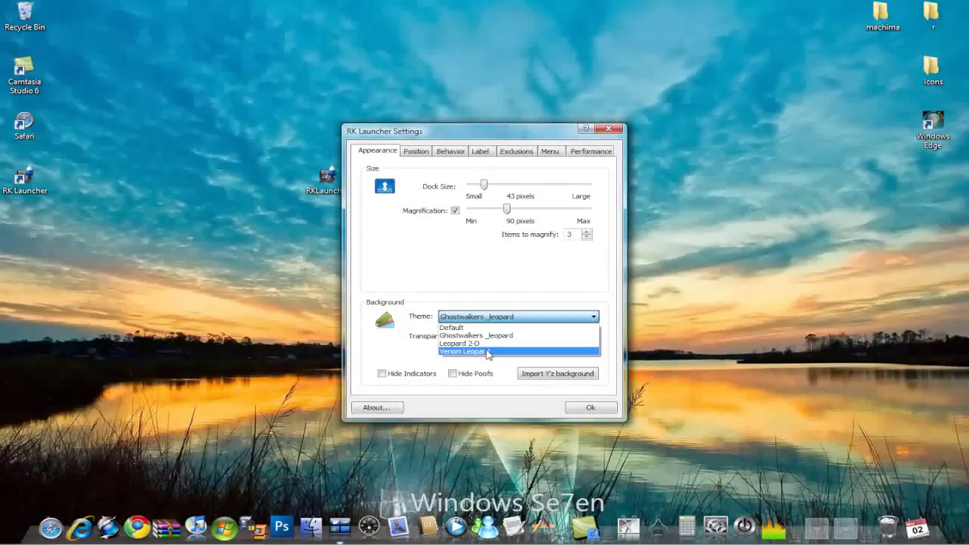
pyautogui.click(488, 351)
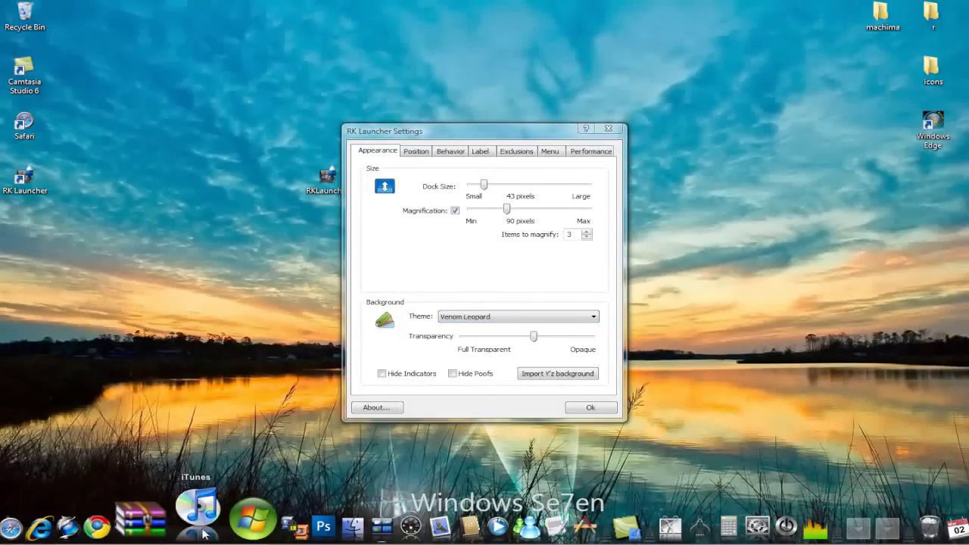
pyautogui.click(506, 318)
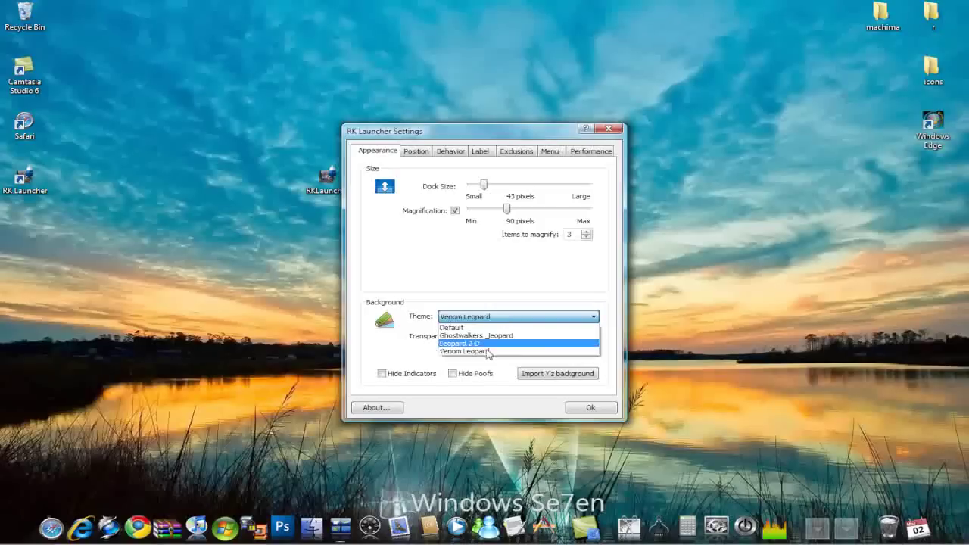
pyautogui.click(486, 343)
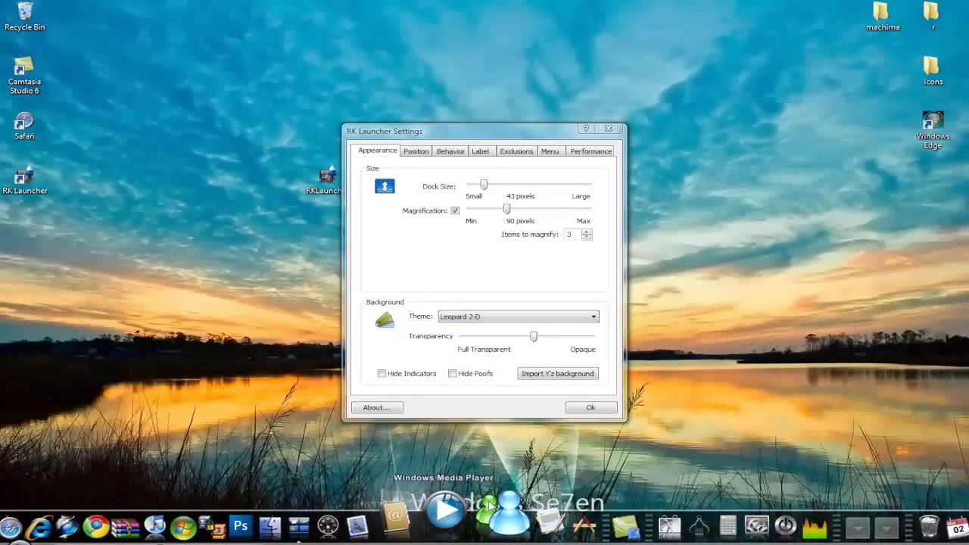
pyautogui.click(547, 316)
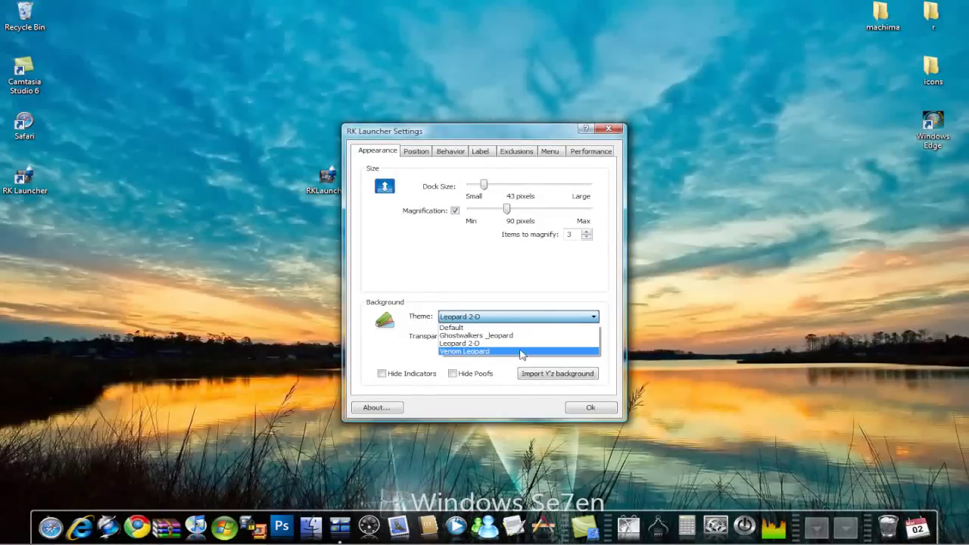
pyautogui.click(520, 335)
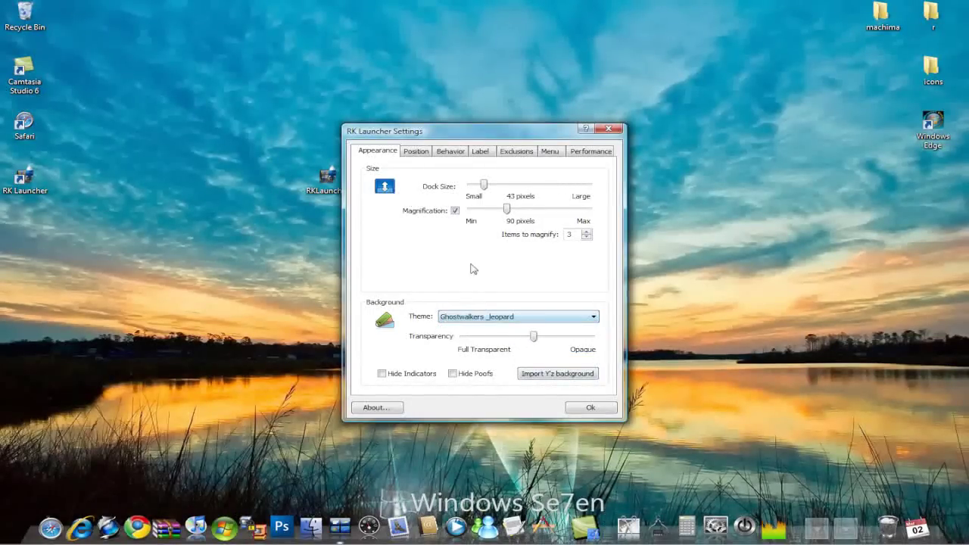
# Try the dock at the Right, Left and Top screen positions, and return it to Bottom.
pyautogui.click(422, 151)
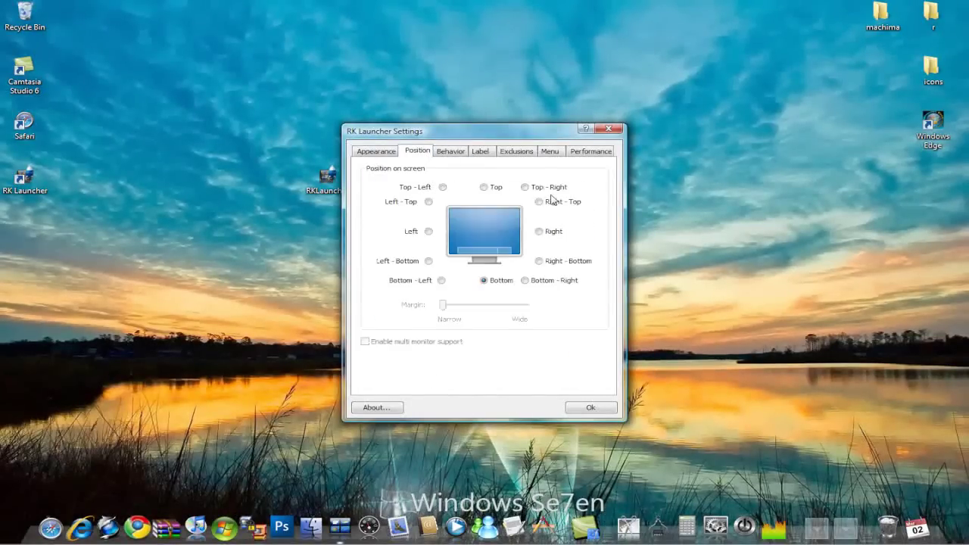
pyautogui.click(538, 232)
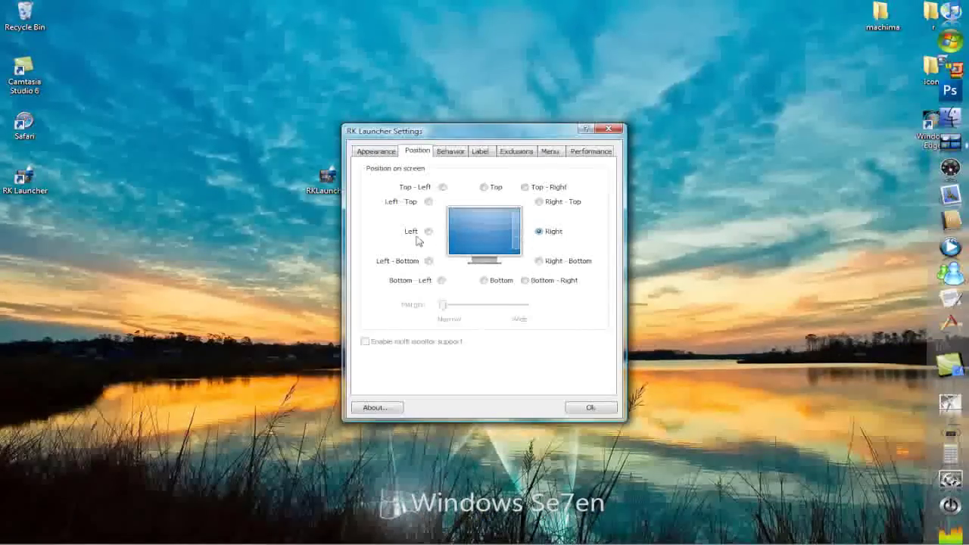
pyautogui.click(428, 232)
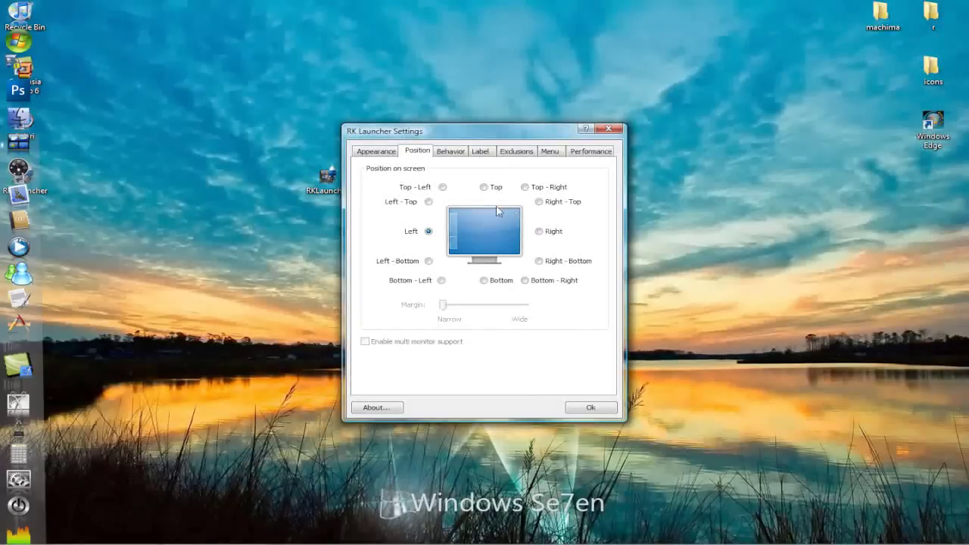
pyautogui.click(483, 187)
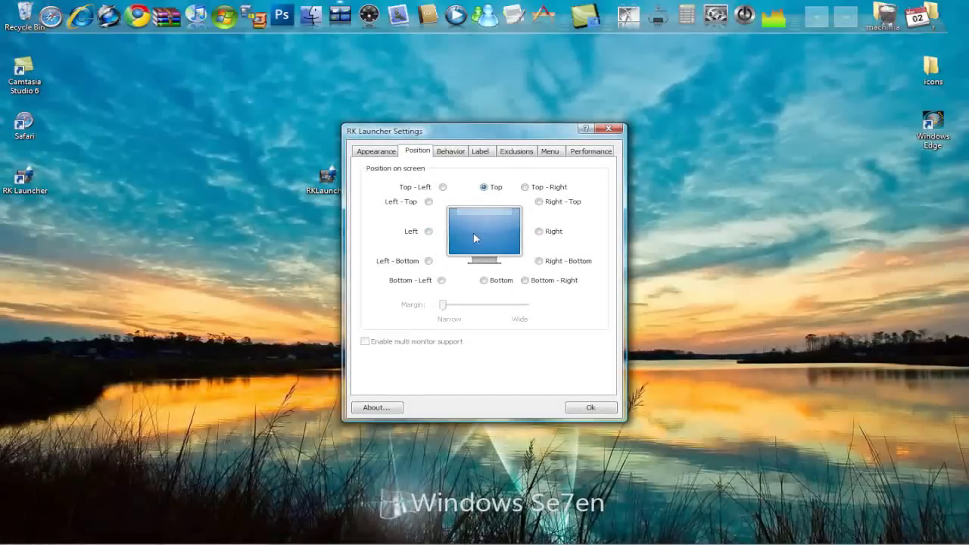
pyautogui.click(484, 281)
# Review the dock's behavior, label, exclusions, menu and performance settings, and close the settings dialog.
pyautogui.click(451, 152)
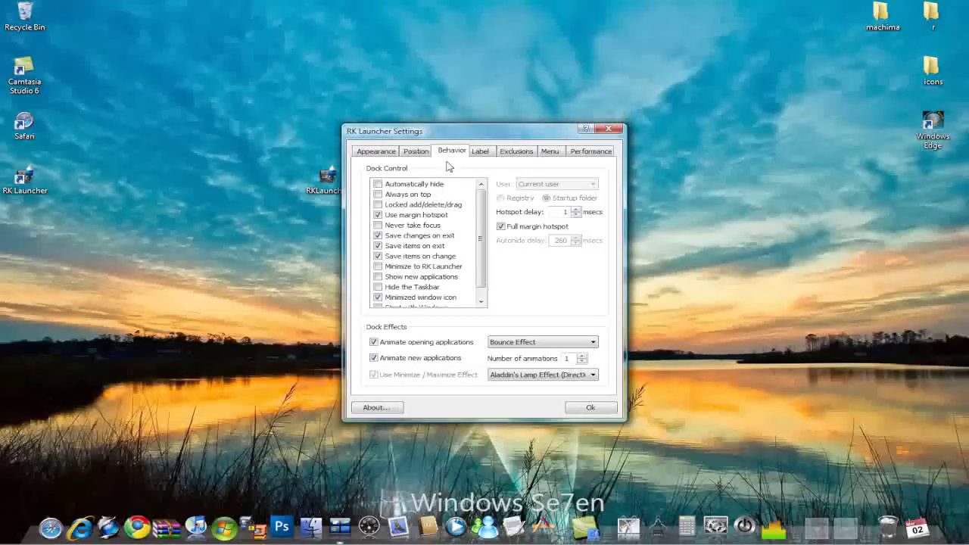
pyautogui.moveTo(481, 212); pyautogui.dragTo(502, 155)
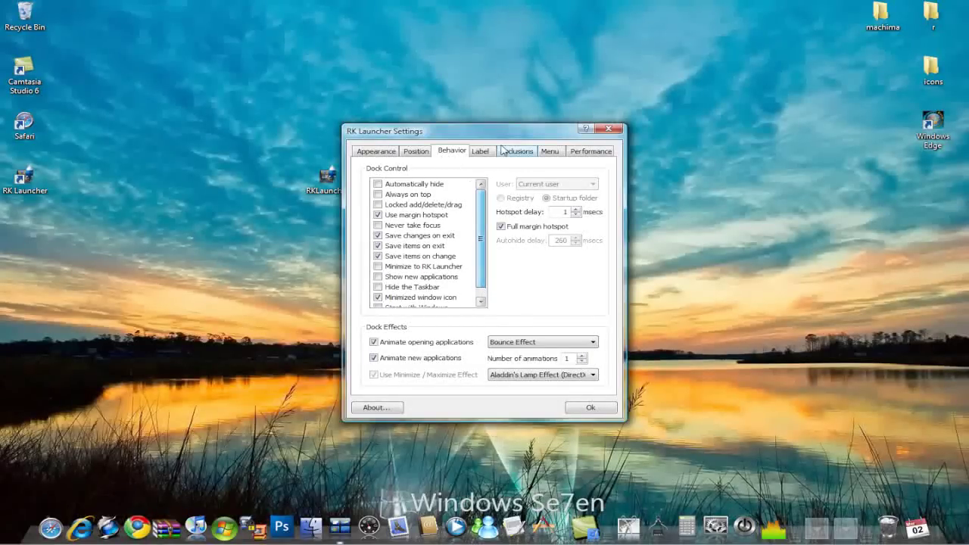
pyautogui.click(483, 152)
pyautogui.click(517, 152)
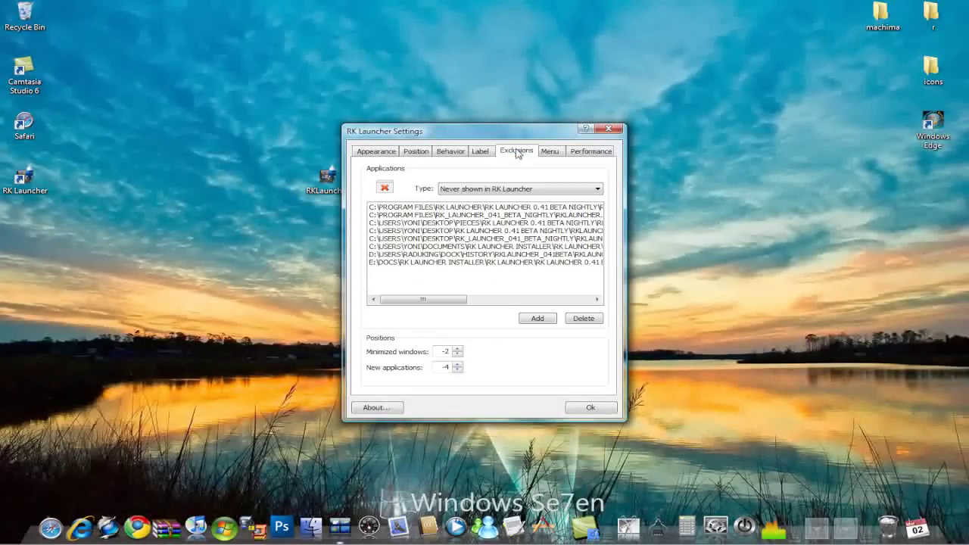
pyautogui.click(552, 154)
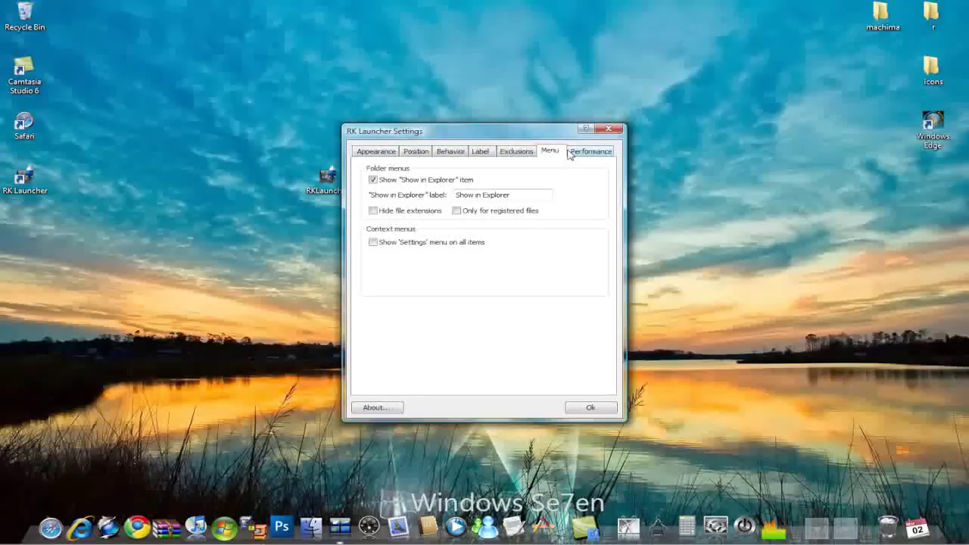
pyautogui.click(582, 152)
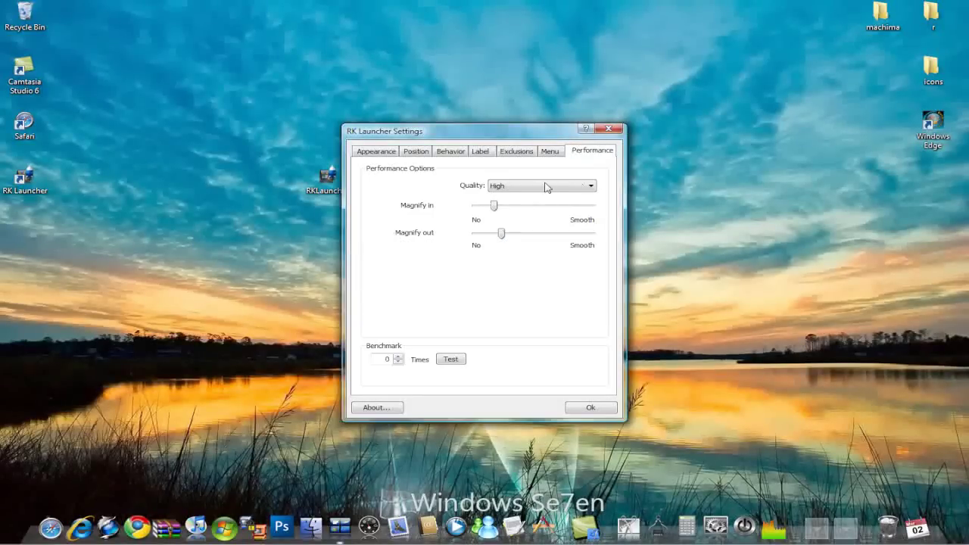
pyautogui.click(606, 407)
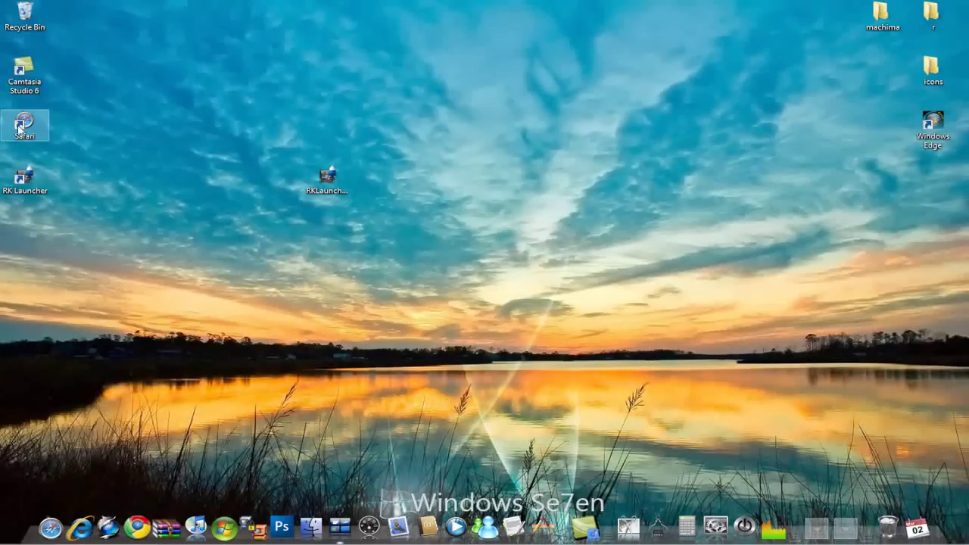
# Add the Safari desktop shortcut to the dock between Finder and 3D View, and remove it again.
pyautogui.moveTo(25, 133); pyautogui.dragTo(336, 526)
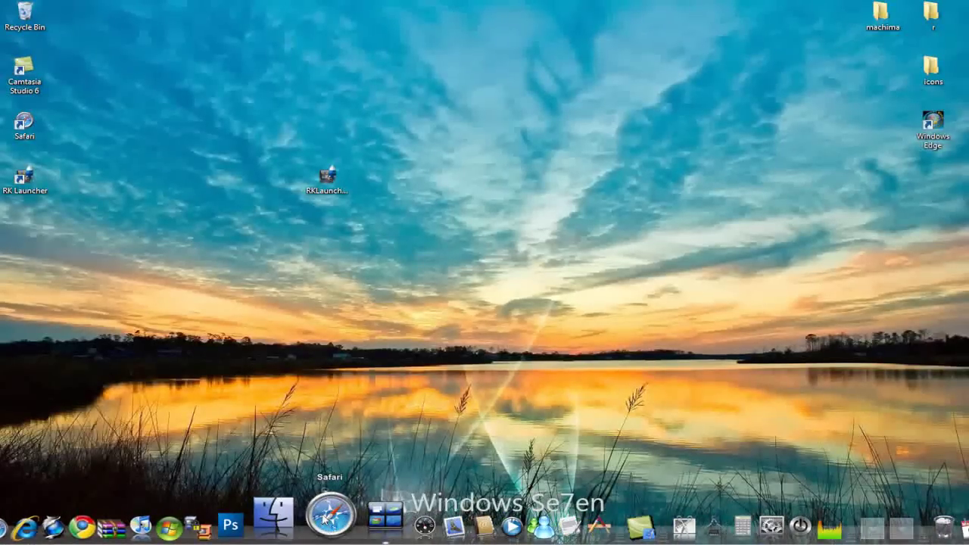
pyautogui.moveTo(326, 524); pyautogui.dragTo(242, 401)
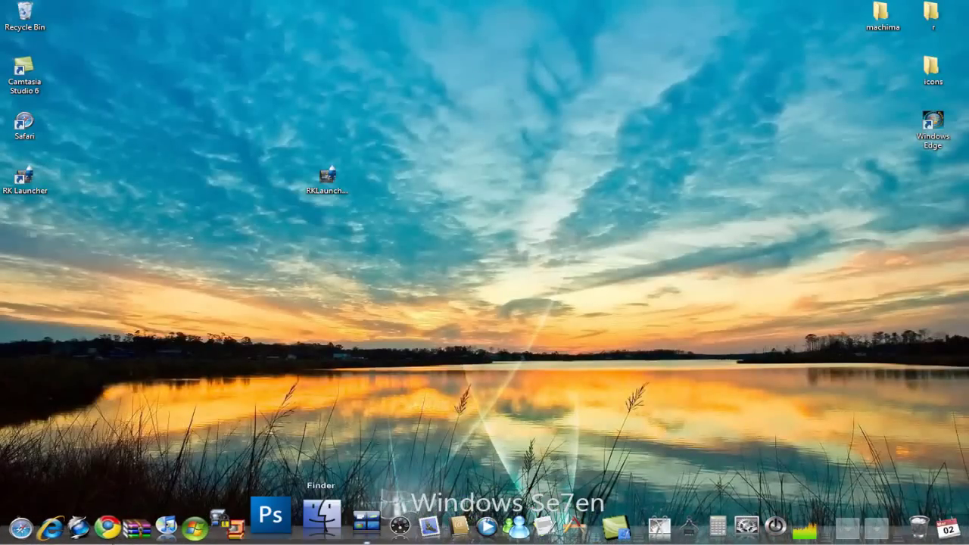
# Reveal the auto-hidden Windows taskbar and open the screen recorder's options.
pyautogui.moveTo(966, 167)
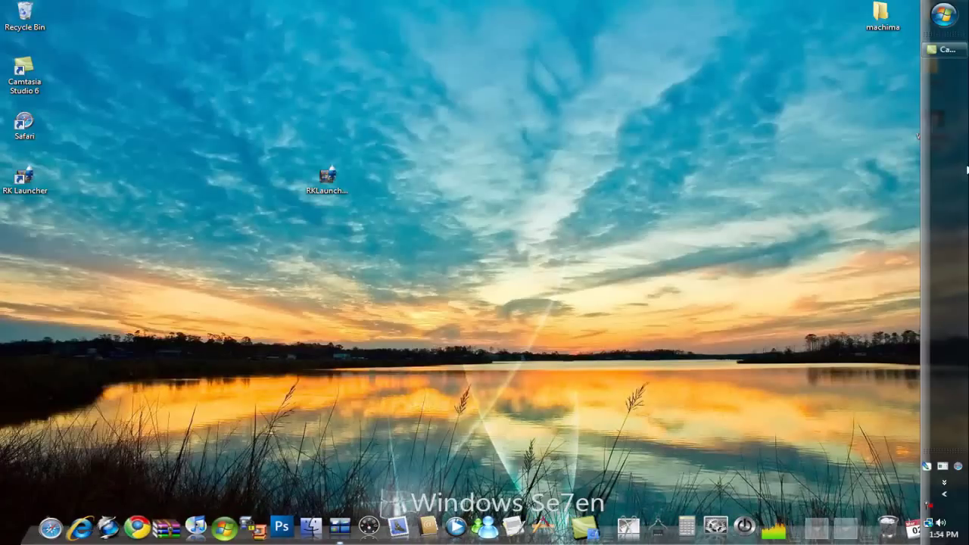
pyautogui.moveTo(919, 171); pyautogui.dragTo(934, 165)
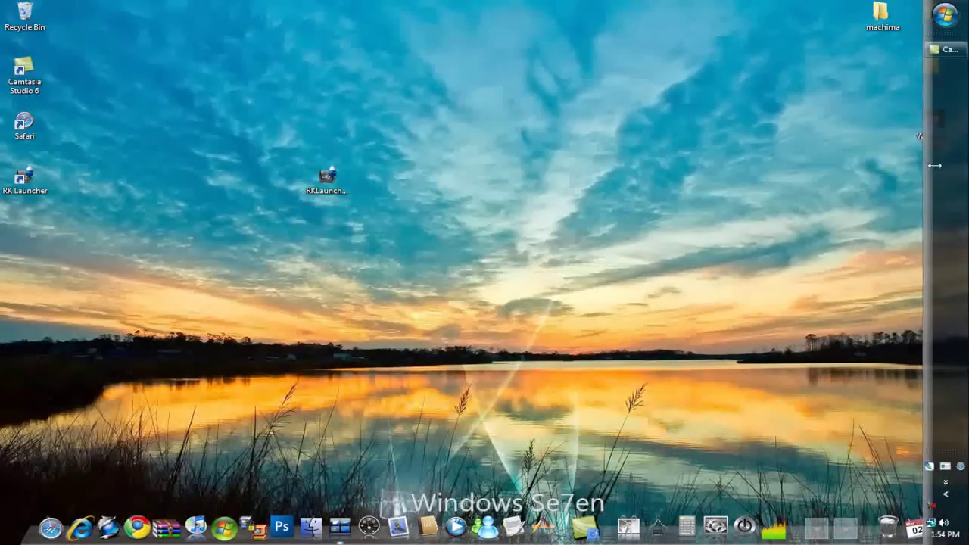
pyautogui.rightClick(936, 509)
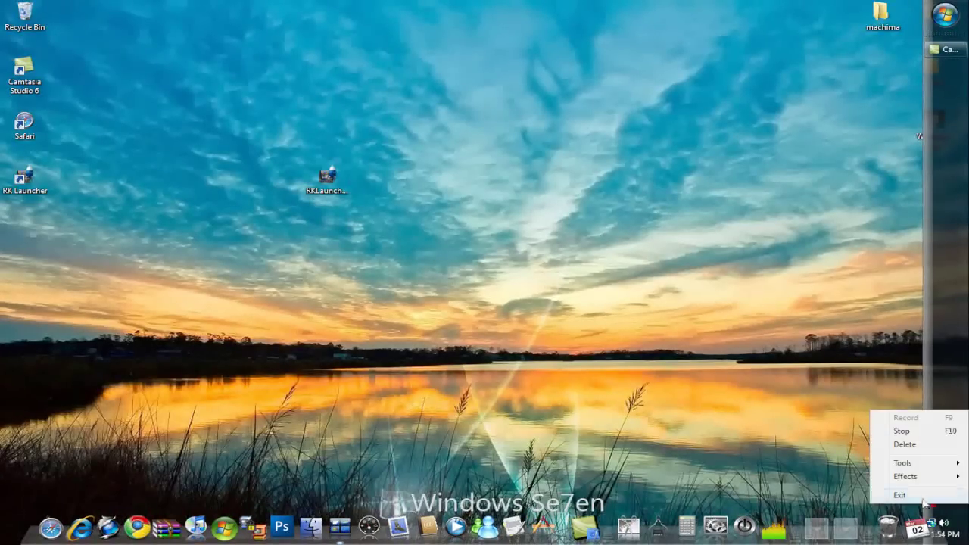